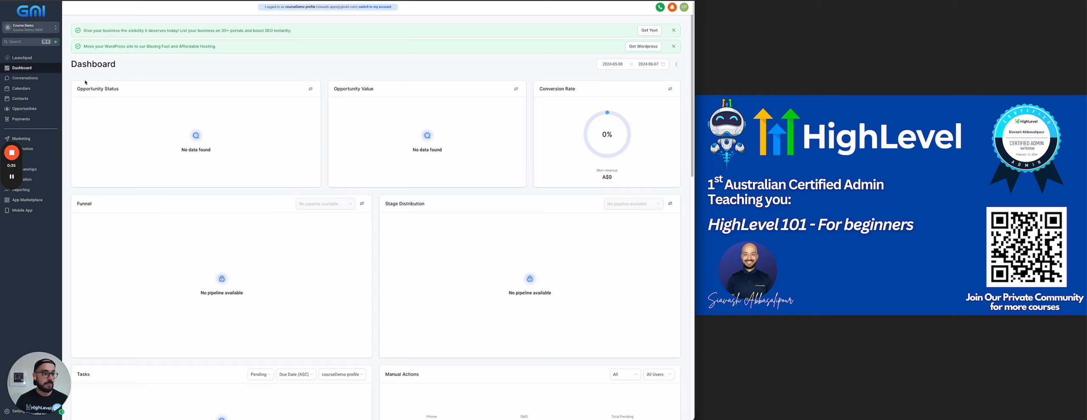
# Open Contacts, showing the one ebook-tagged contact, and start adding a new contact.
pyautogui.click(26, 102)
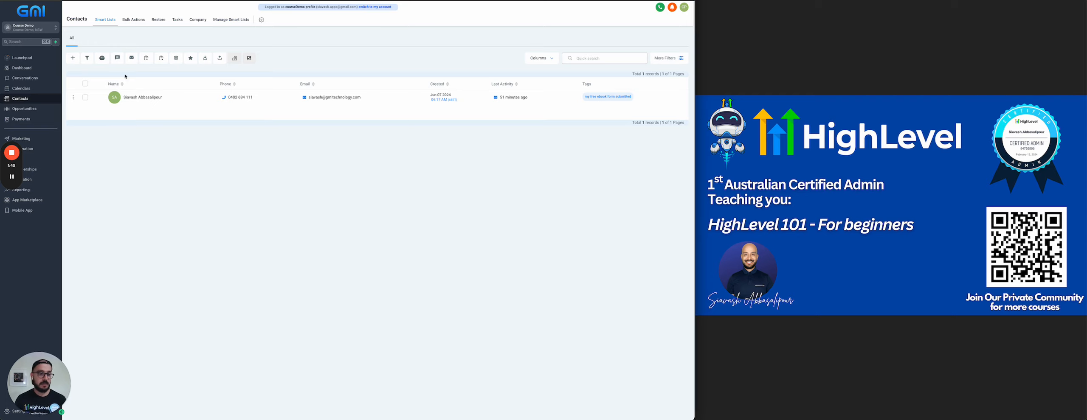
pyautogui.click(72, 59)
# Fill in a test contact's first name, last name and email address, and save it.
pyautogui.click(276, 109)
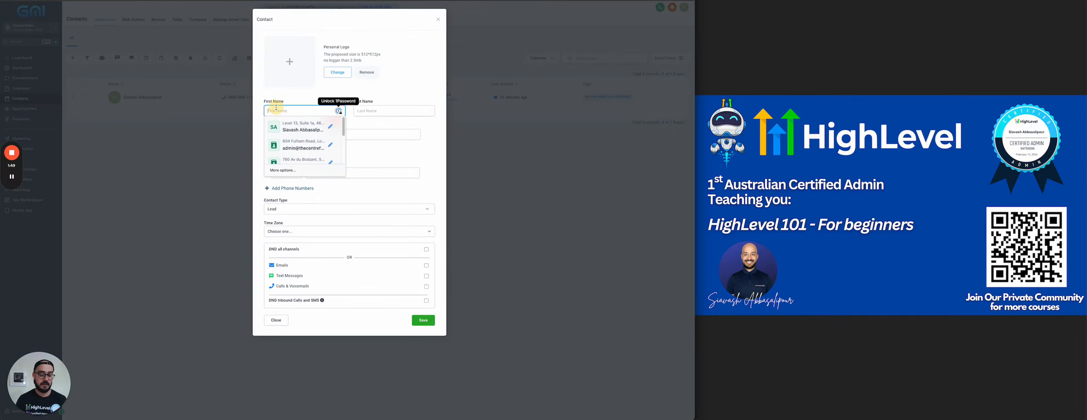
pyautogui.press('Tab')
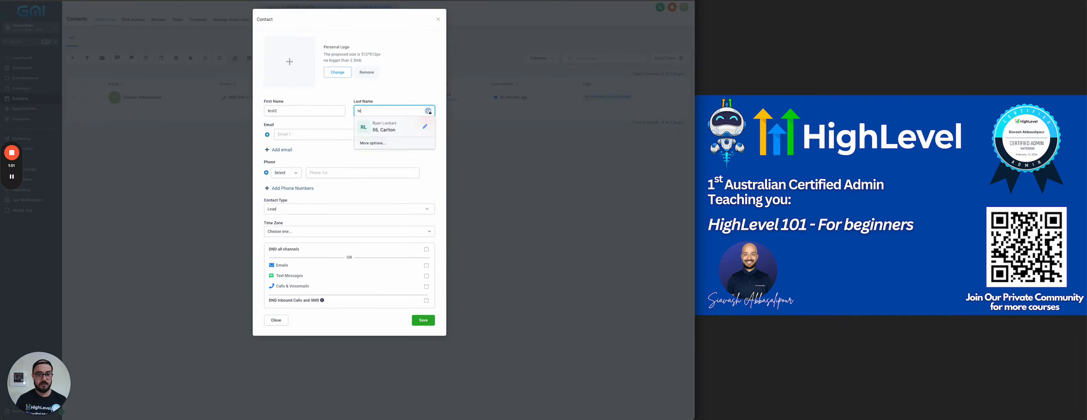
pyautogui.press('Tab')
pyautogui.press('Tab')
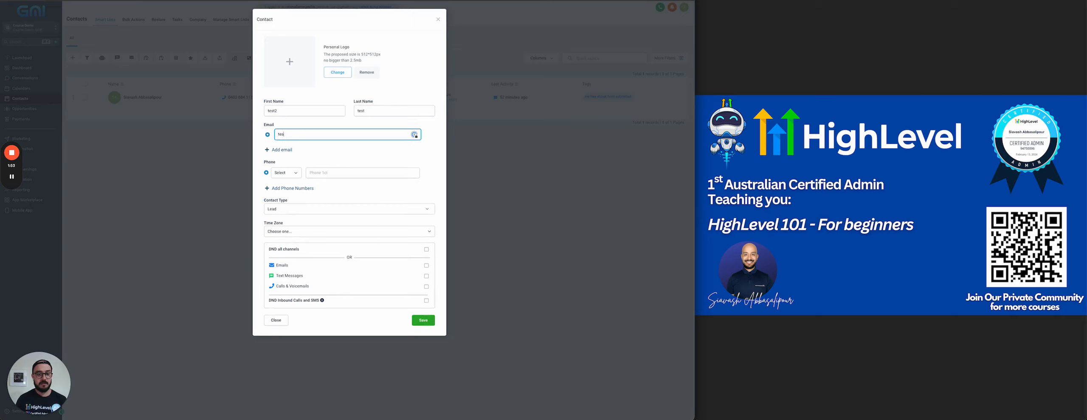
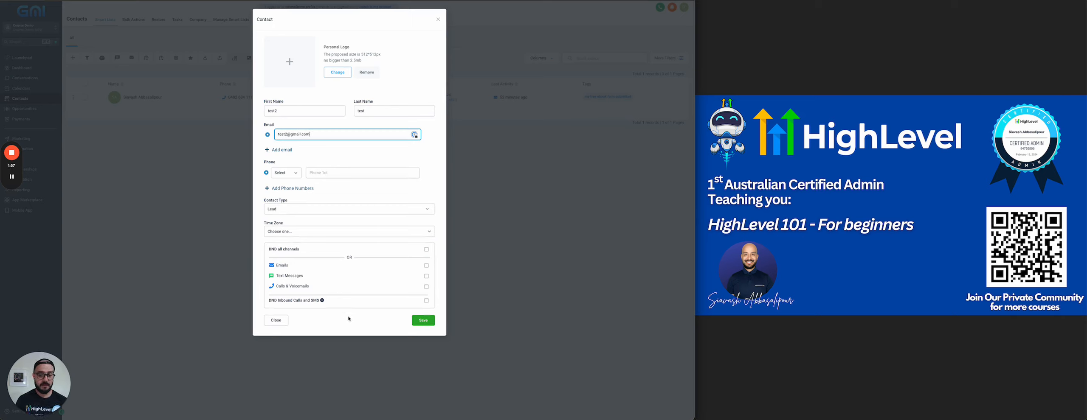
pyautogui.click(419, 322)
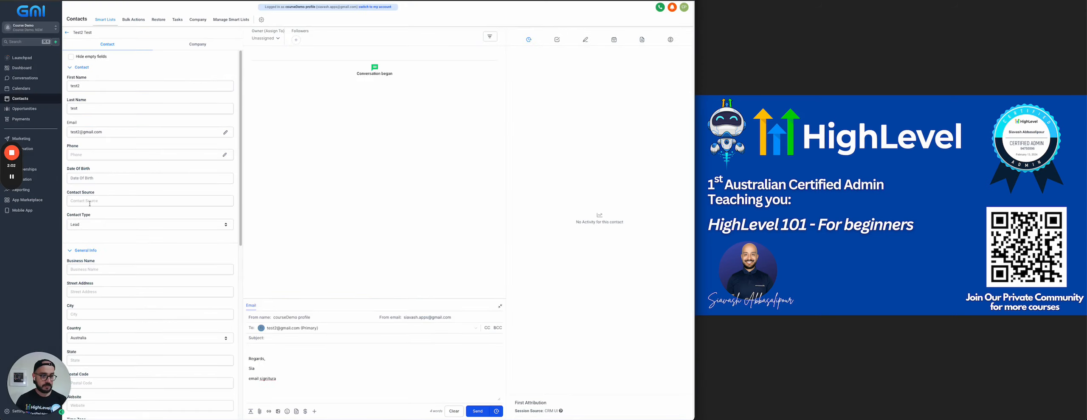
# Tag the new contact 'my free ebook form submitted' and go back to the contacts list.
pyautogui.scroll(-8, 140, 219)
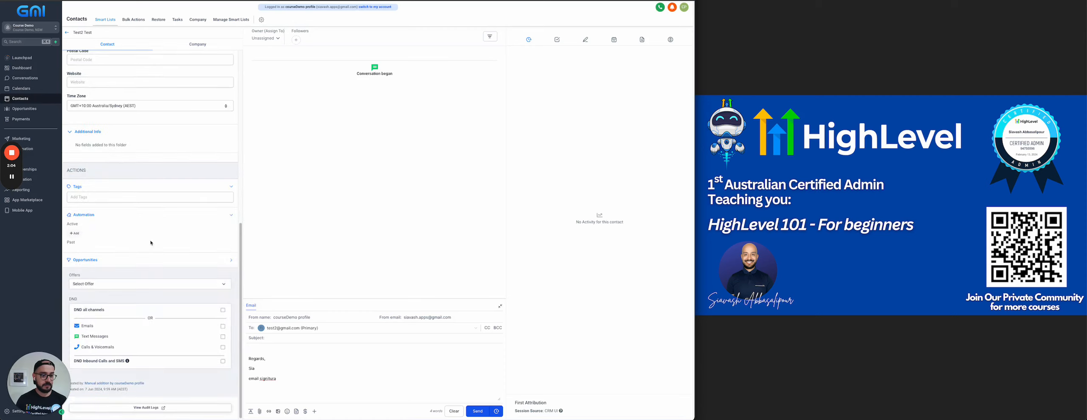
pyautogui.click(79, 196)
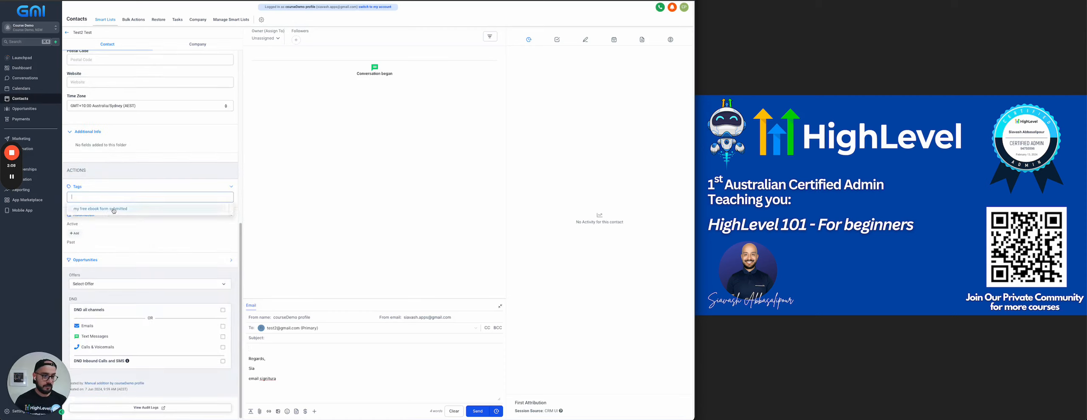
pyautogui.click(113, 209)
pyautogui.scroll(-1, 111, 128)
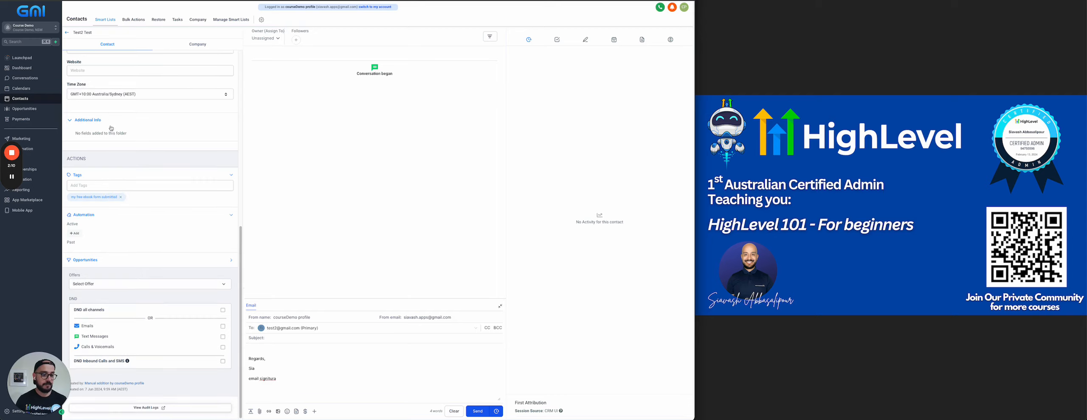
pyautogui.click(68, 34)
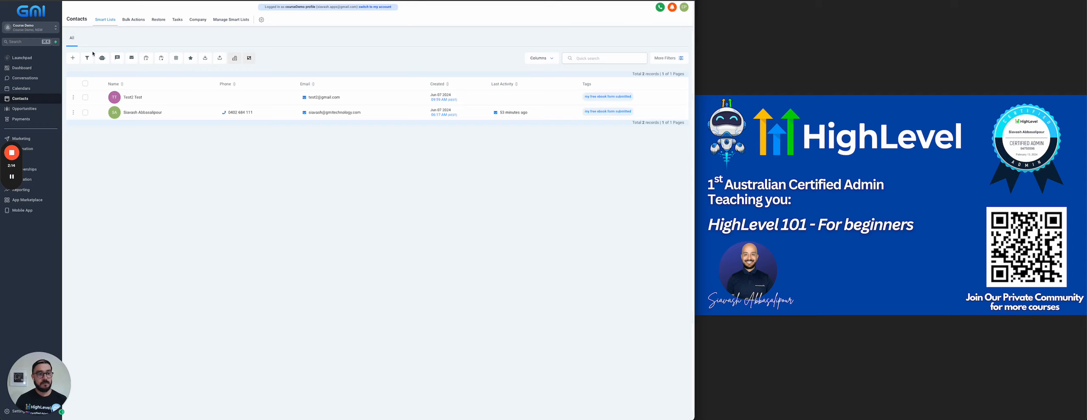
# Add and save a third test contact with first name, last name and email, then return to the list.
pyautogui.click(73, 58)
pyautogui.click(277, 111)
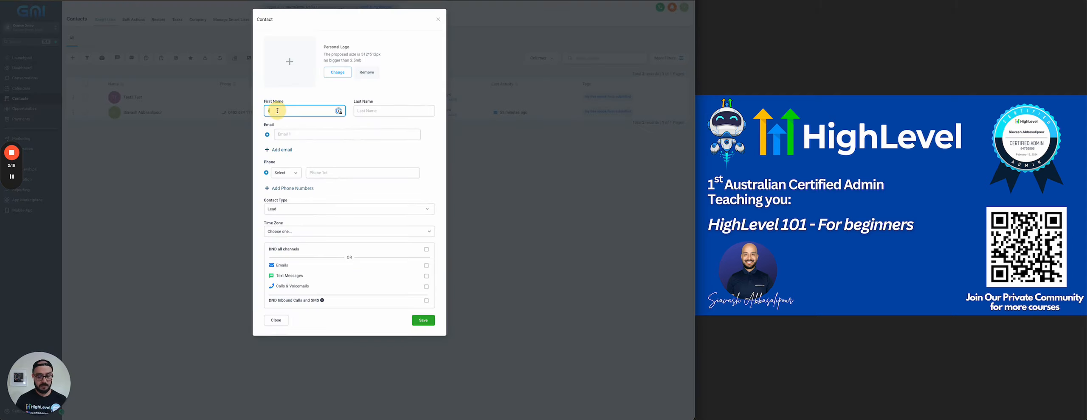
pyautogui.write('test3')
pyautogui.press('Tab')
pyautogui.write('test')
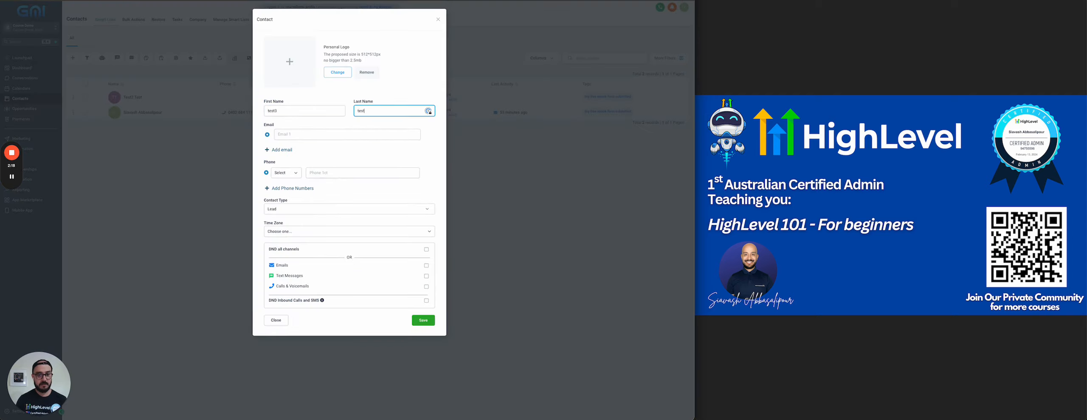
pyautogui.click(313, 134)
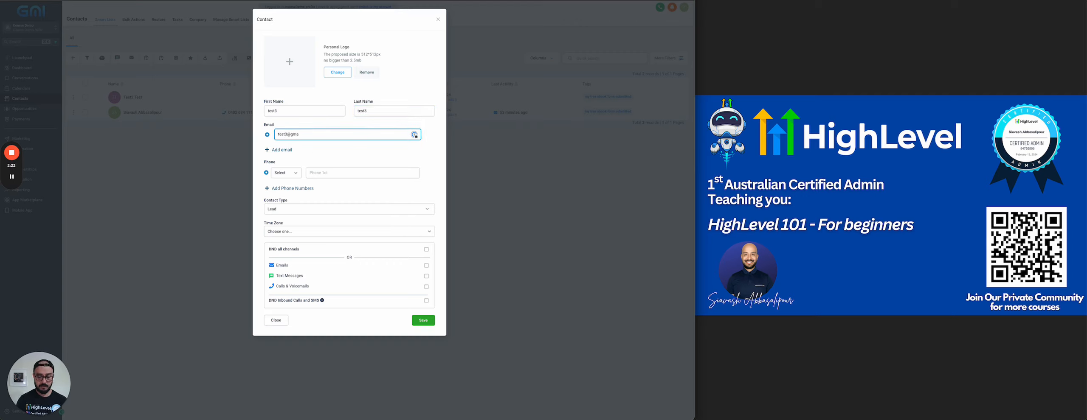
pyautogui.click(428, 324)
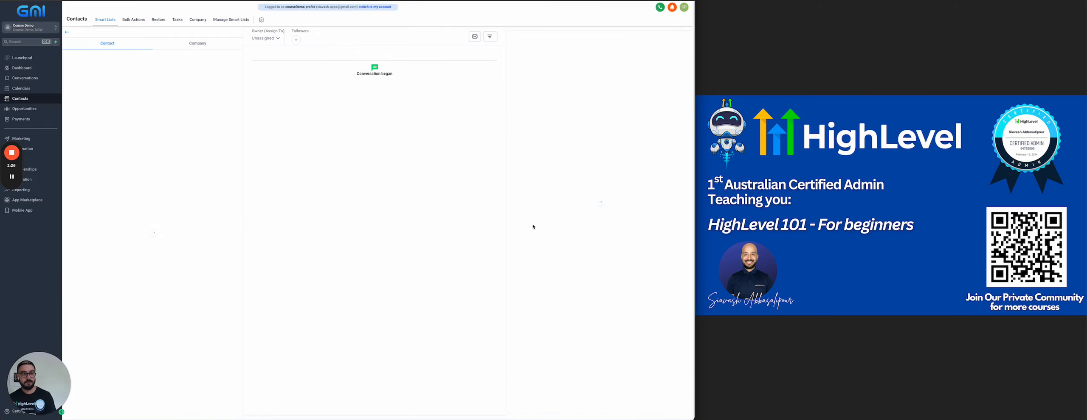
pyautogui.click(67, 32)
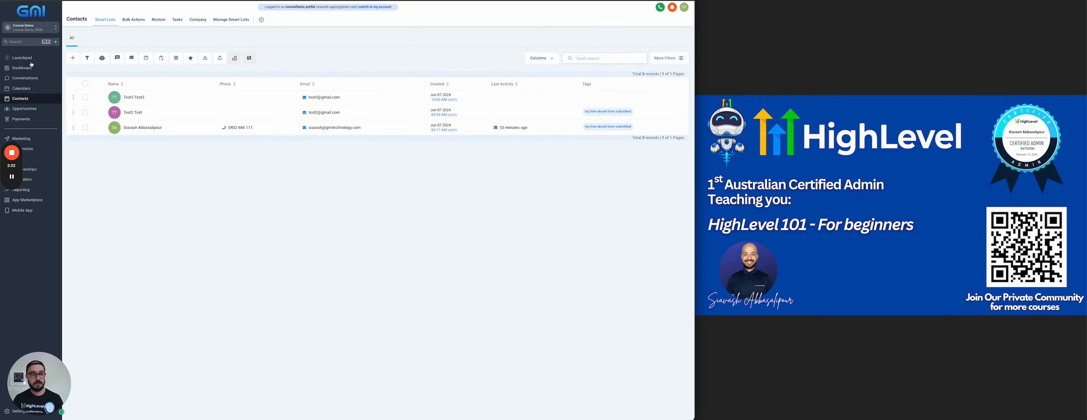
# Filter all contacts by Tag is 'my free ebook form submitted', narrowing to two records.
pyautogui.click(71, 39)
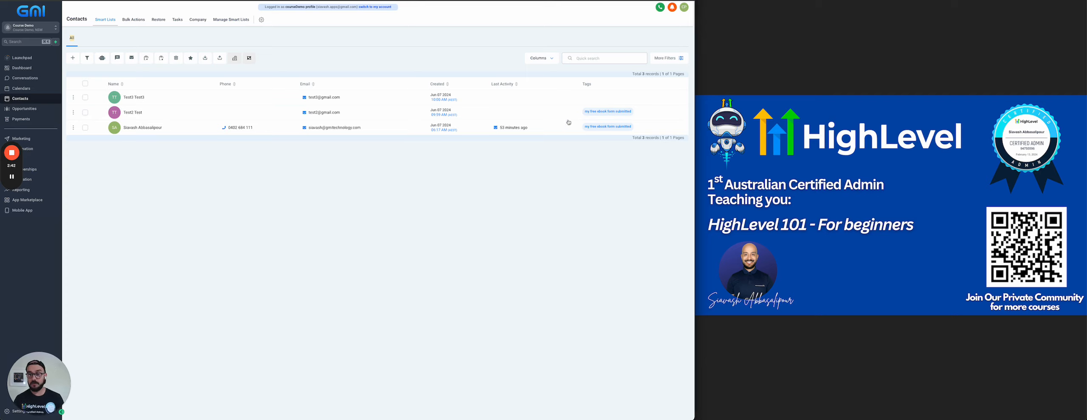
pyautogui.click(679, 59)
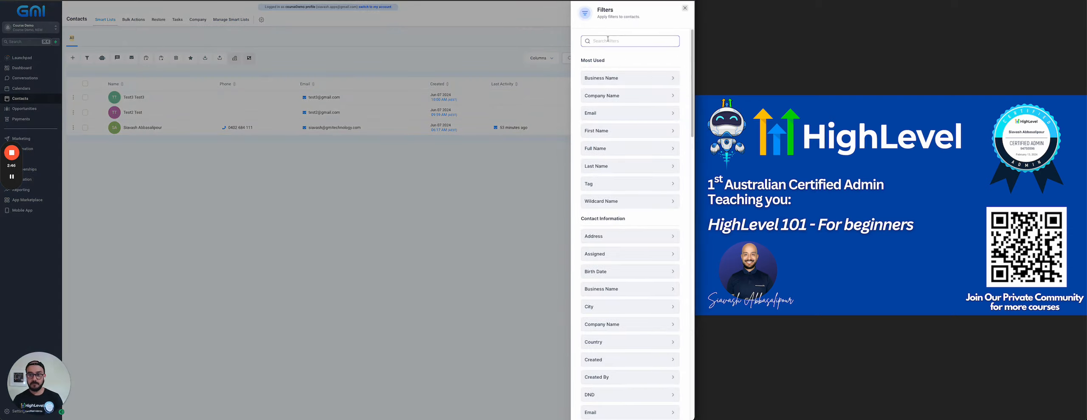
pyautogui.click(685, 8)
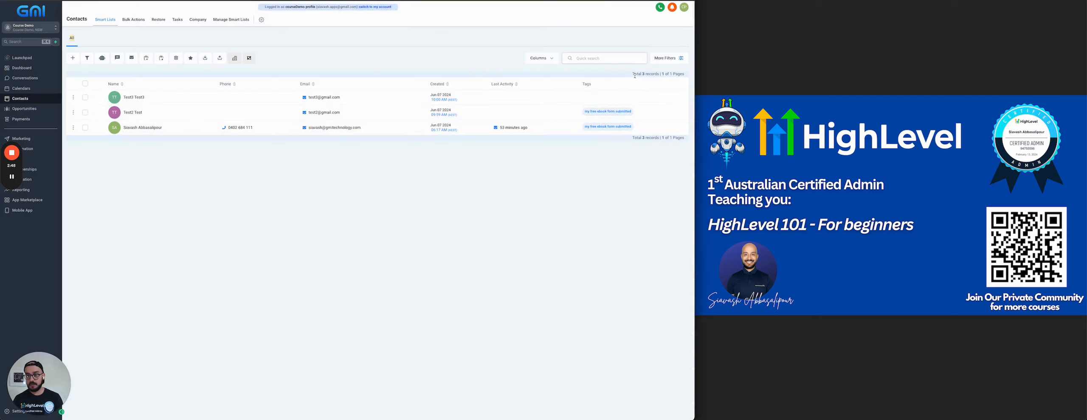
pyautogui.moveTo(583, 84); pyautogui.dragTo(606, 83)
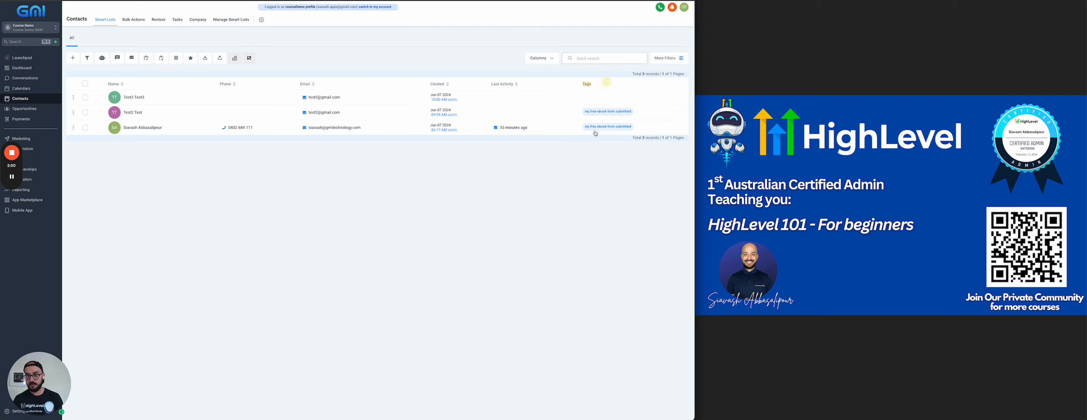
pyautogui.click(662, 60)
pyautogui.click(607, 41)
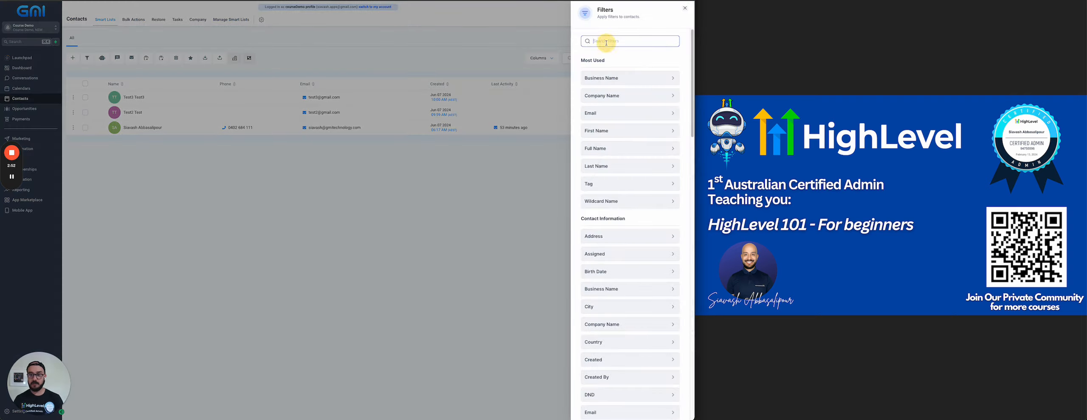
pyautogui.write('tag')
pyautogui.click(611, 76)
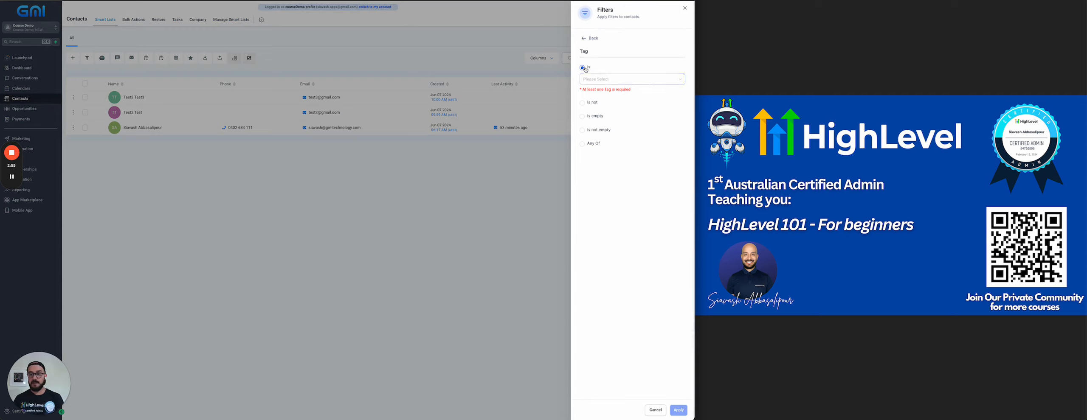
pyautogui.click(598, 79)
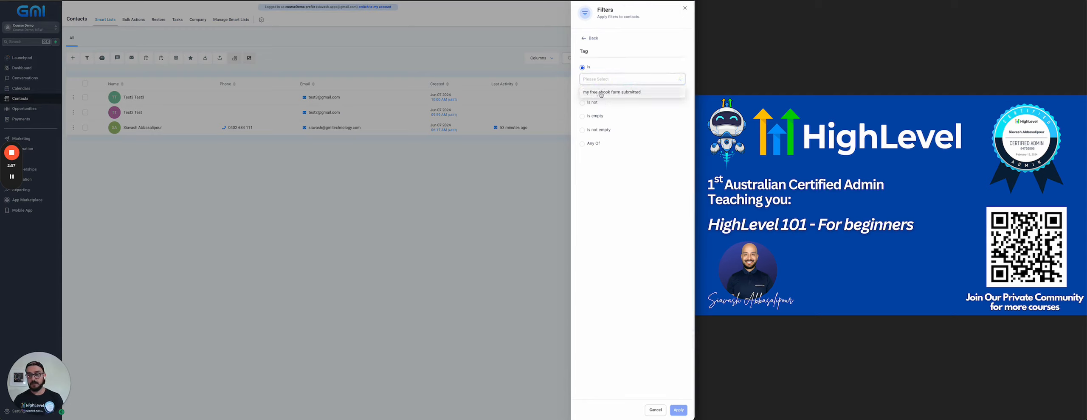
pyautogui.click(602, 92)
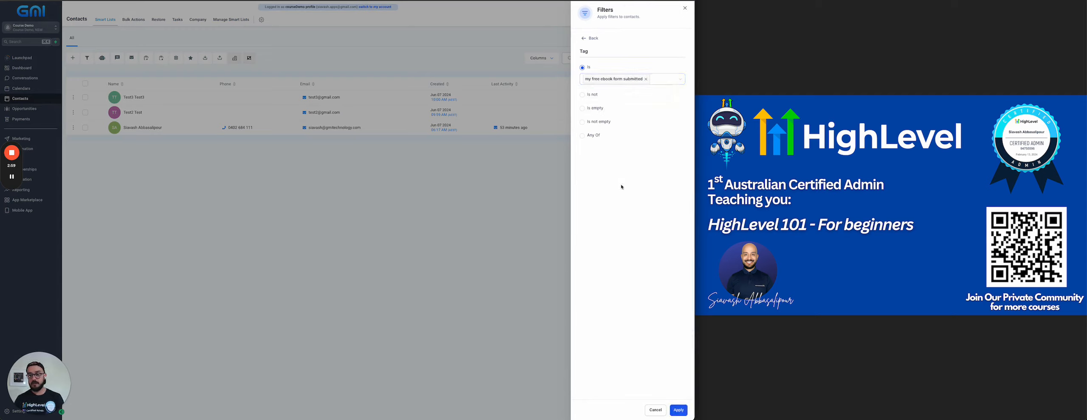
pyautogui.click(678, 411)
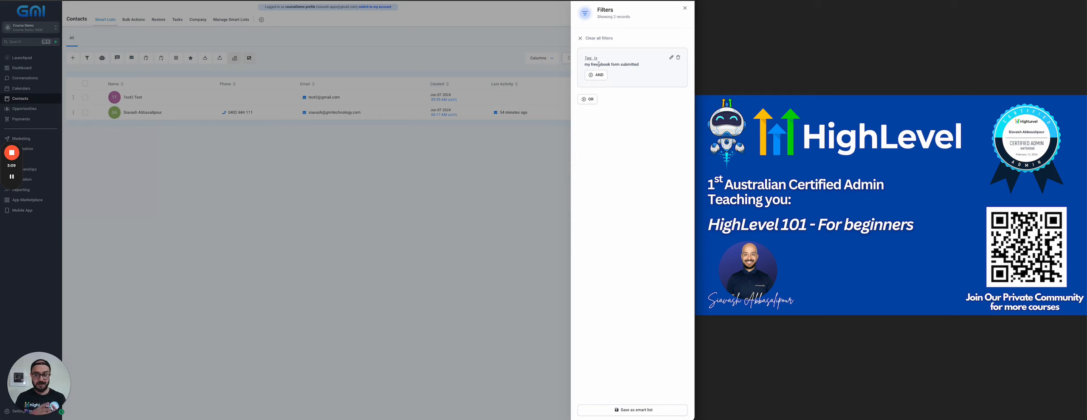
# Save the filtered view as a smart list named 'ebook form submitted'.
pyautogui.click(630, 410)
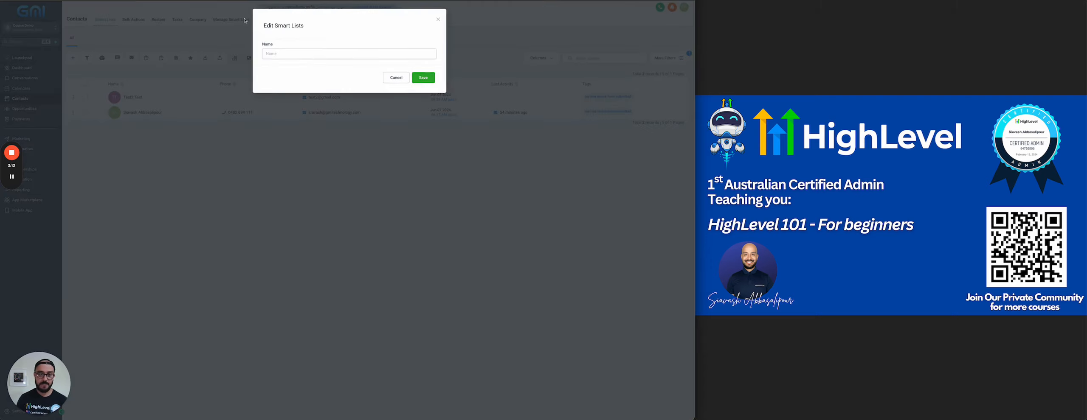
pyautogui.click(280, 54)
pyautogui.write('ebook form submitted')
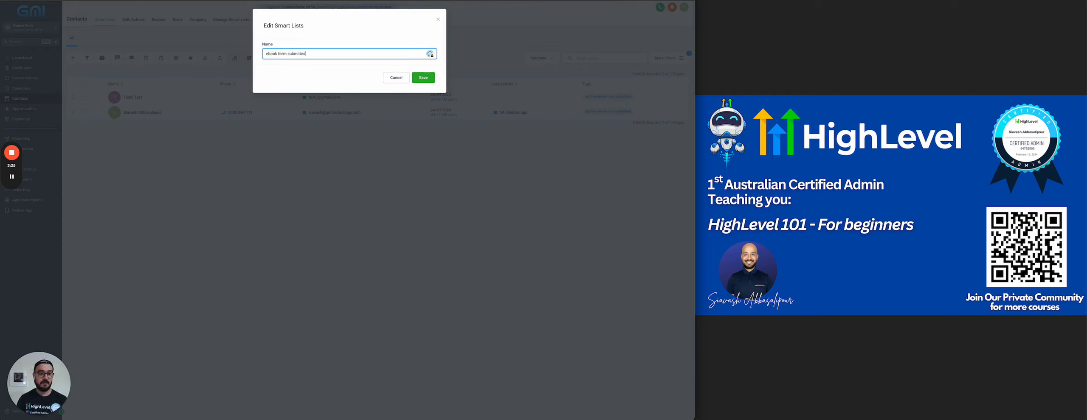
pyautogui.click(423, 77)
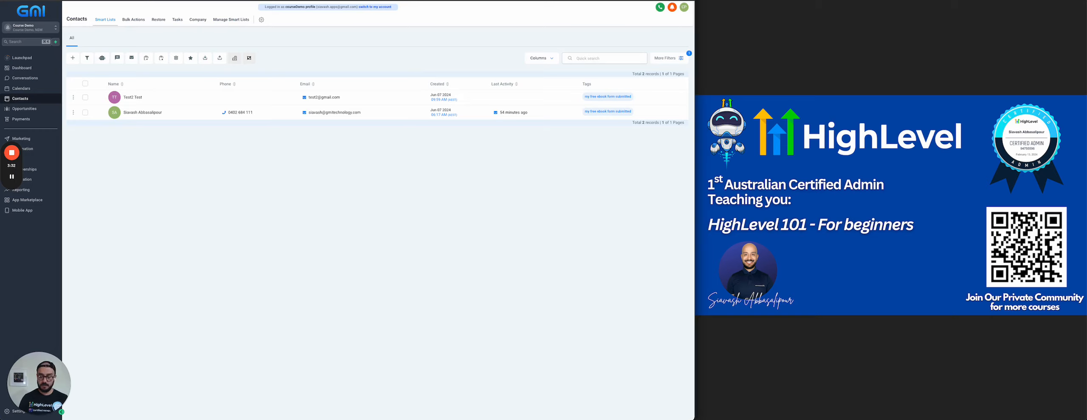
# Reload, check the 'ebook form submitted' smart list and Bulk Actions, then return to All contacts.
pyautogui.click(375, 7)
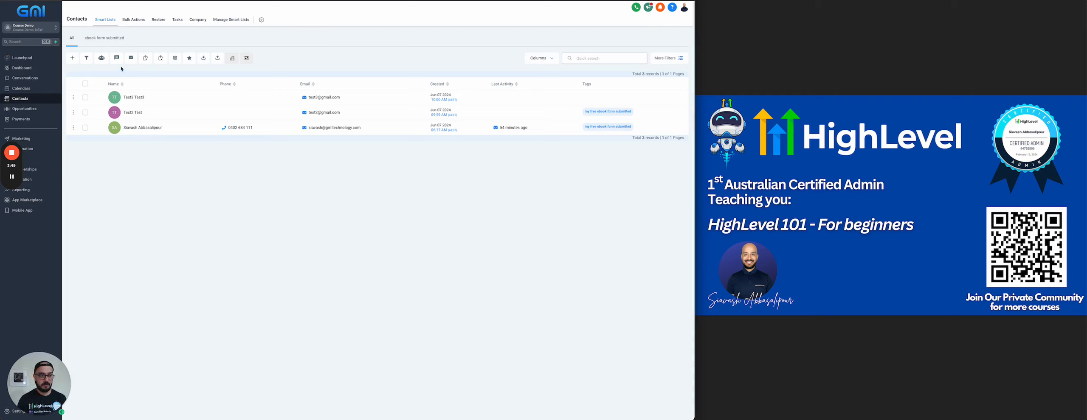
pyautogui.click(104, 38)
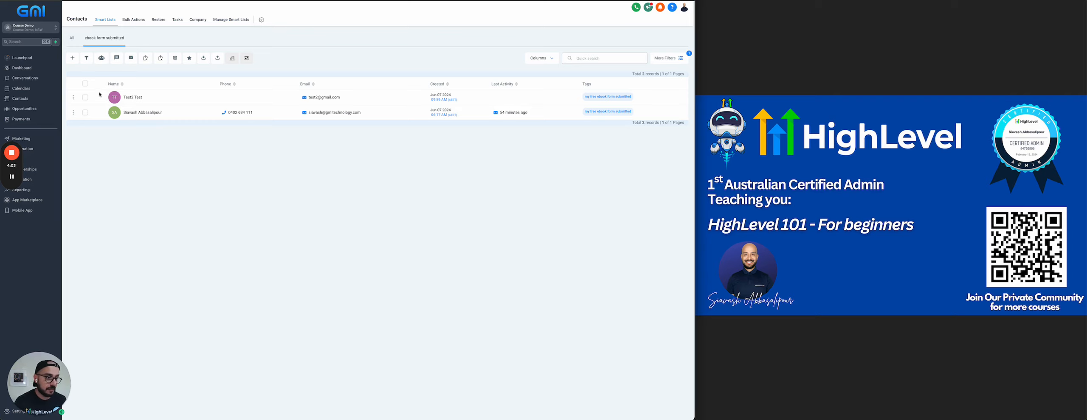
pyautogui.click(85, 83)
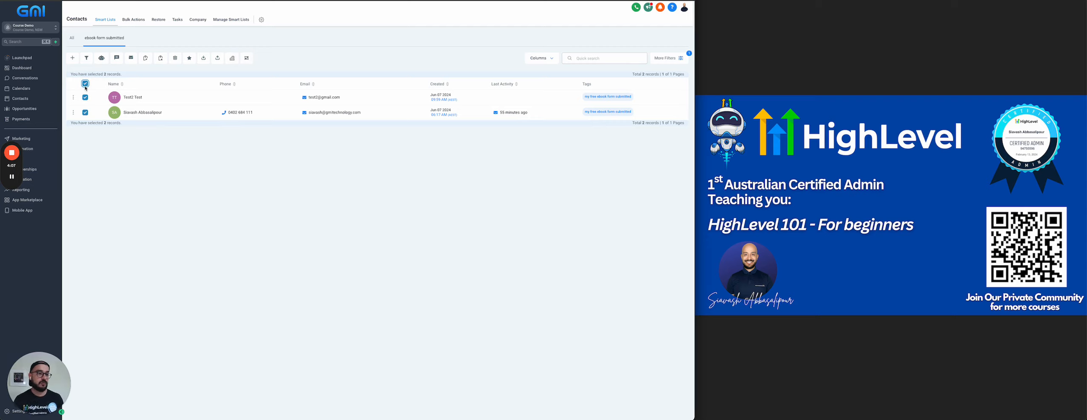
pyautogui.click(85, 85)
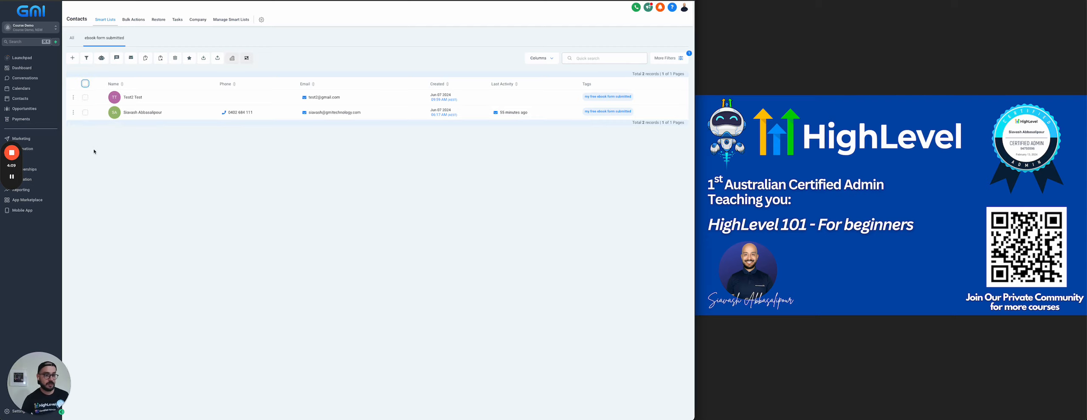
pyautogui.click(135, 21)
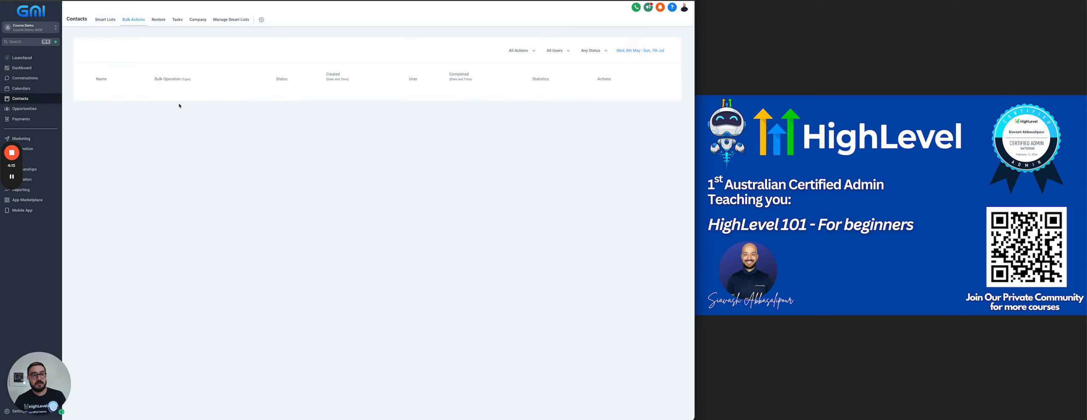
pyautogui.click(102, 22)
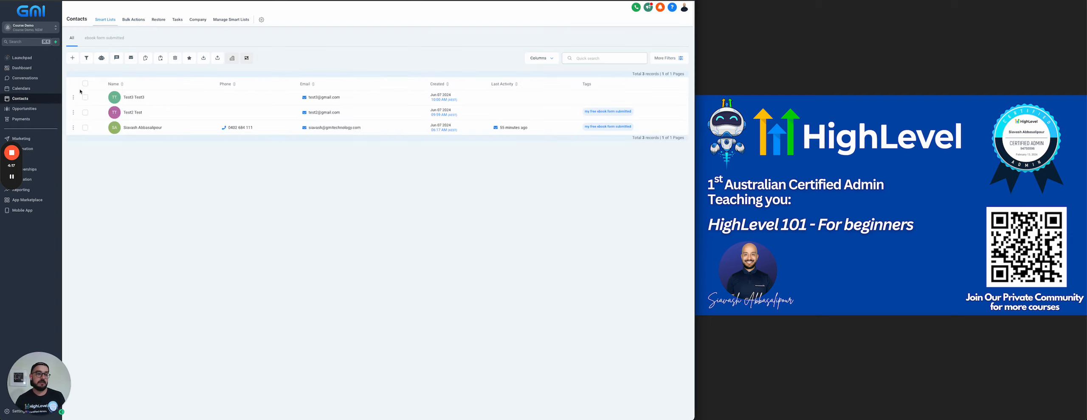
# Bulk-add tag 'bulk tag testing' to all three contacts, action named 'this is the action name for report'.
pyautogui.click(85, 83)
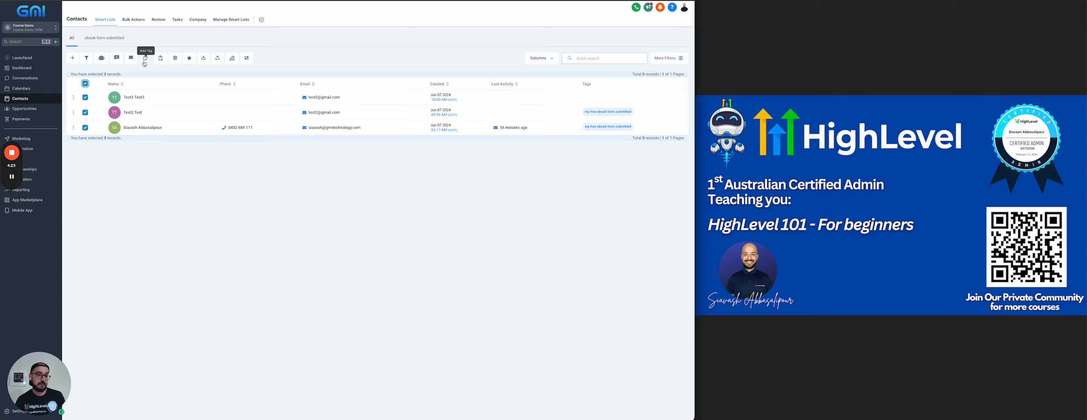
pyautogui.click(144, 63)
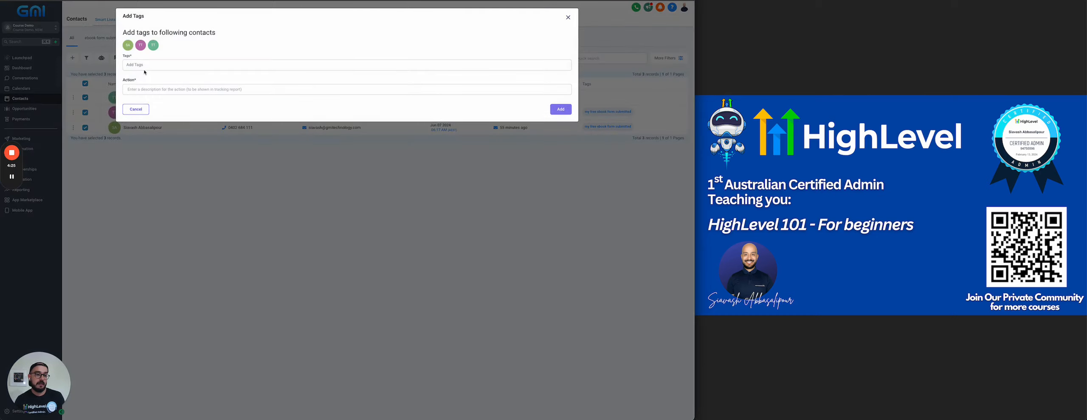
pyautogui.click(145, 66)
pyautogui.write('bulk tag tes')
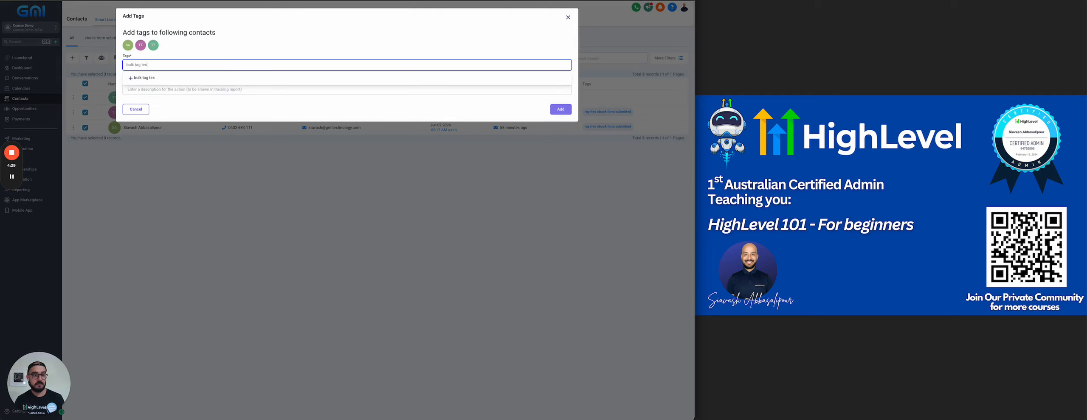
pyautogui.write('ting')
pyautogui.press('Return')
pyautogui.click(126, 89)
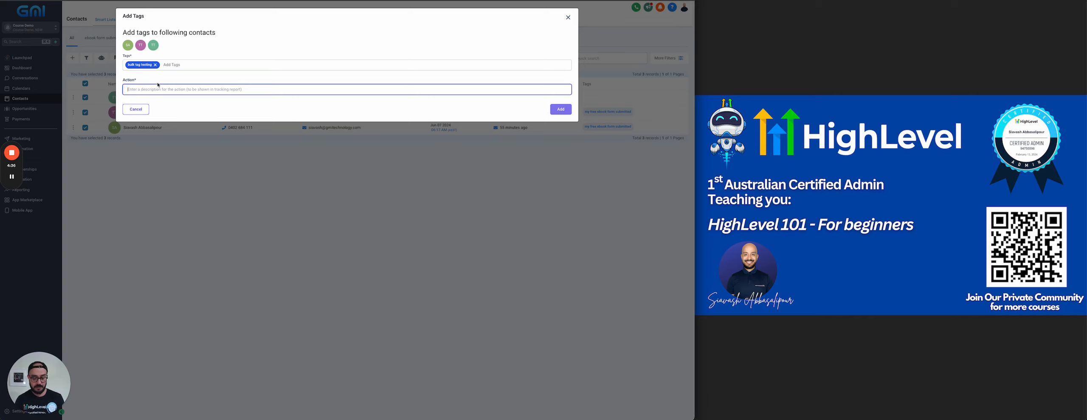
pyautogui.write('th')
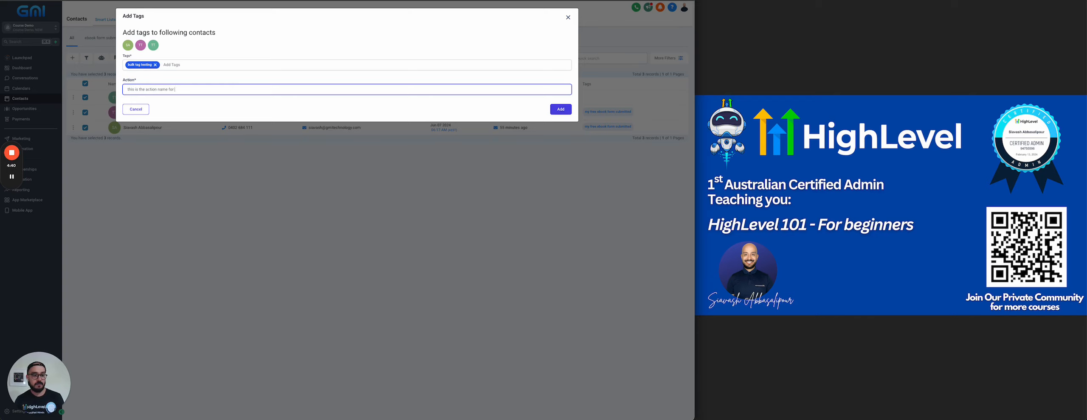
pyautogui.click(559, 110)
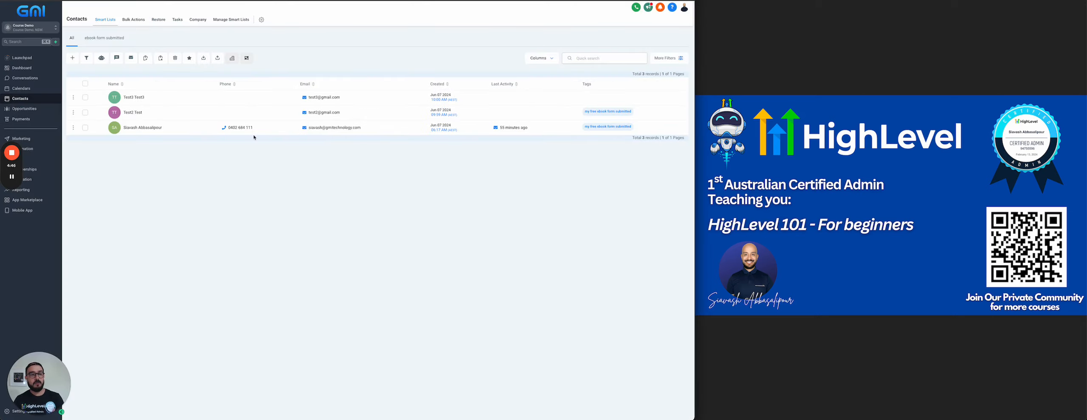
# Review the Bulk Tag Add job's details and stats (3 total, 100% successful, 0% error), then return to contacts.
pyautogui.click(139, 22)
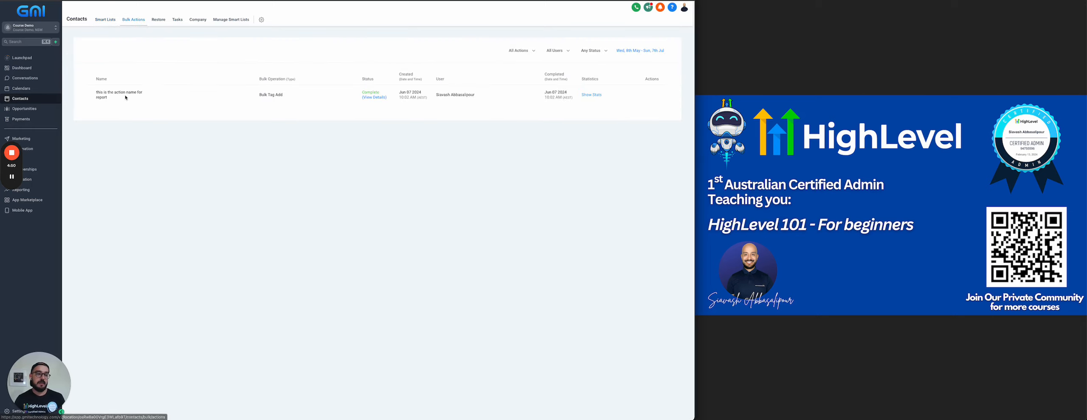
pyautogui.moveTo(112, 98); pyautogui.dragTo(96, 93)
pyautogui.click(101, 105)
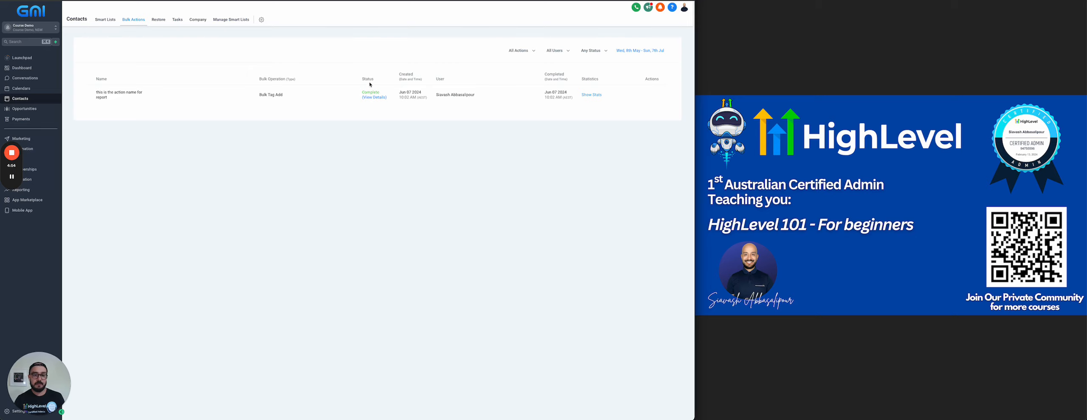
pyautogui.click(374, 97)
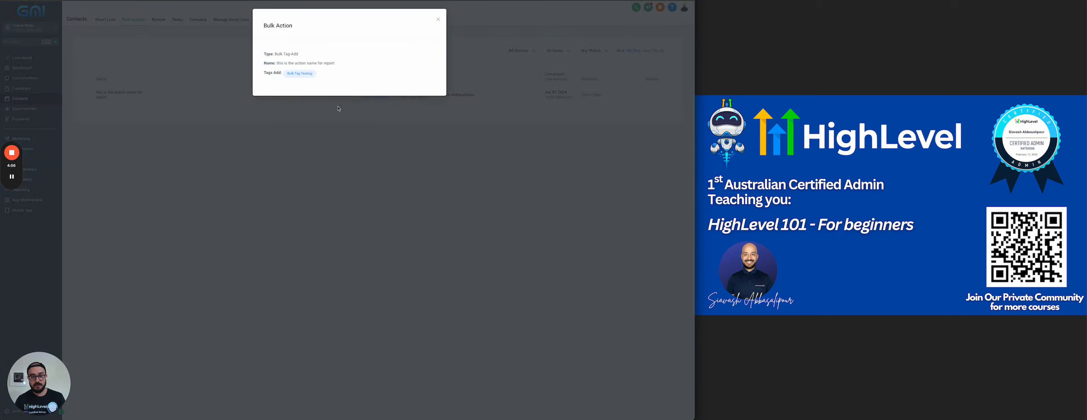
pyautogui.click(438, 19)
pyautogui.click(590, 95)
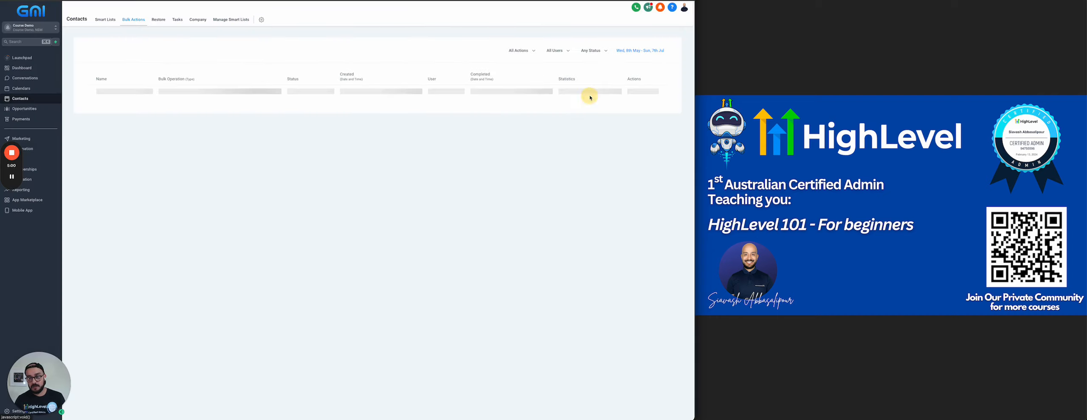
pyautogui.moveTo(594, 123); pyautogui.dragTo(622, 115)
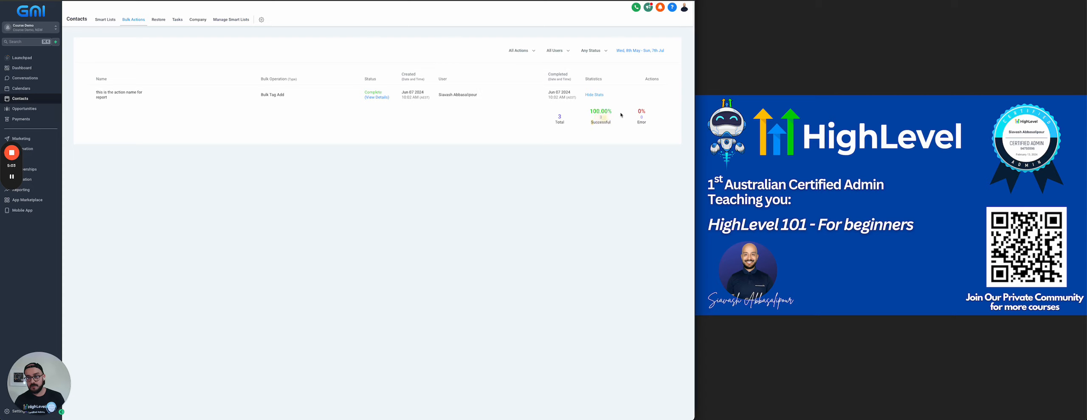
pyautogui.click(107, 24)
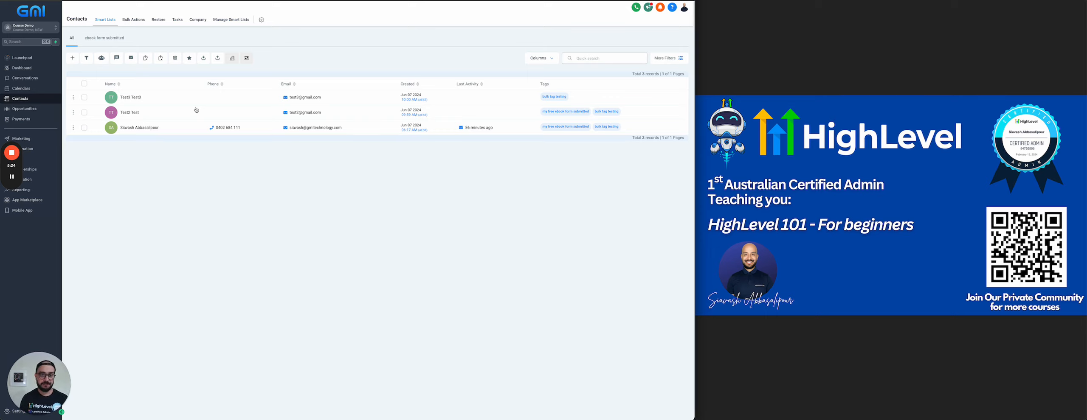
# Open the Restore page, which shows no deleted contacts to restore.
pyautogui.click(159, 20)
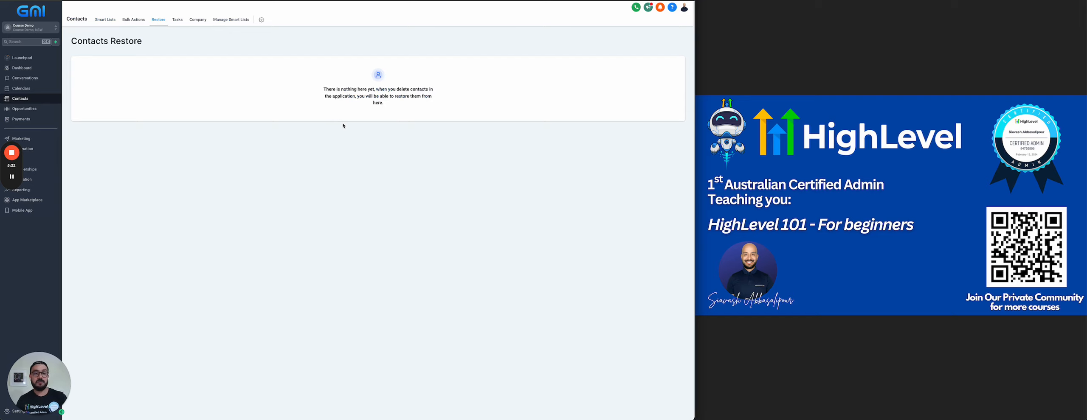
# Browse the Tasks and Companies pages, then open Manage Smart Lists listing 'ebook form submitted'.
pyautogui.click(176, 21)
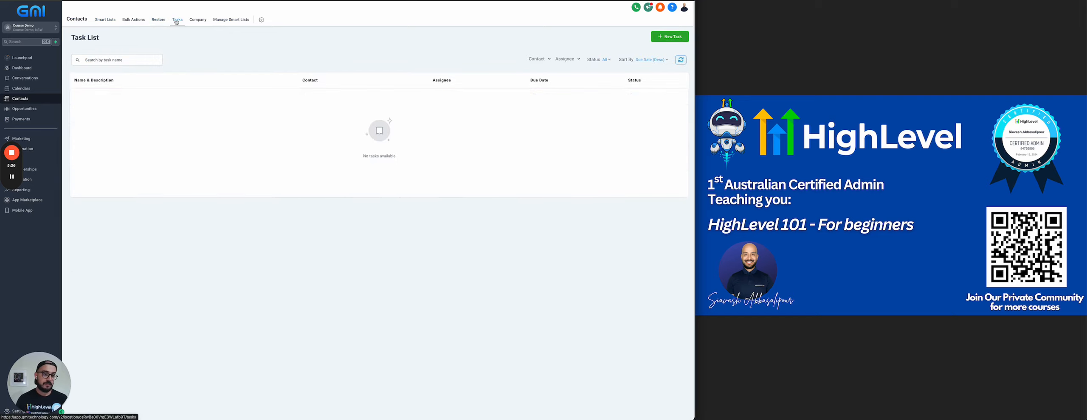
pyautogui.click(198, 23)
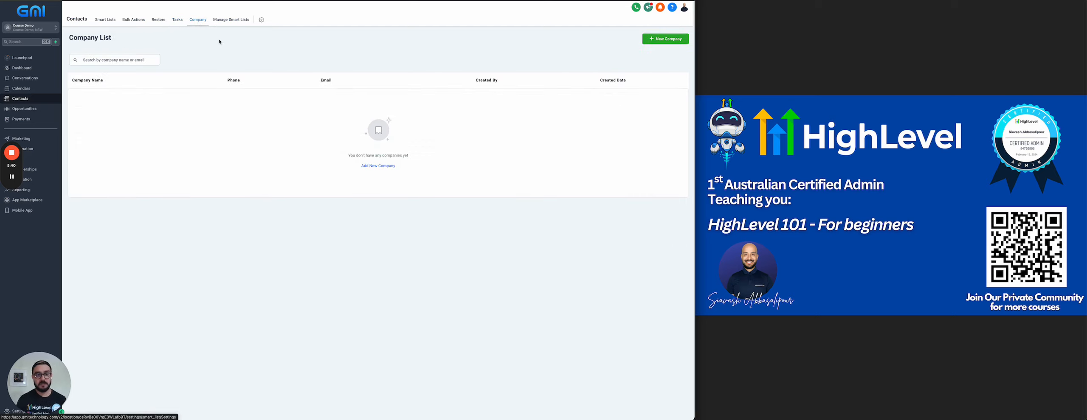
pyautogui.click(229, 21)
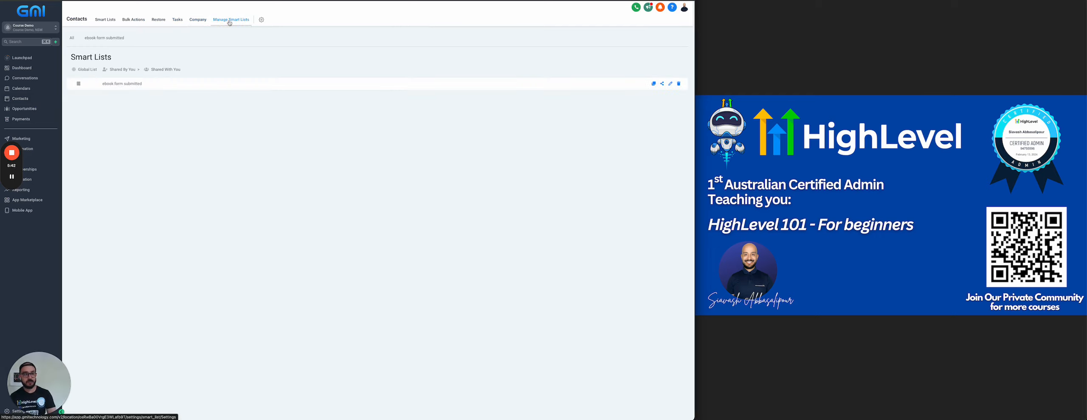
pyautogui.click(120, 85)
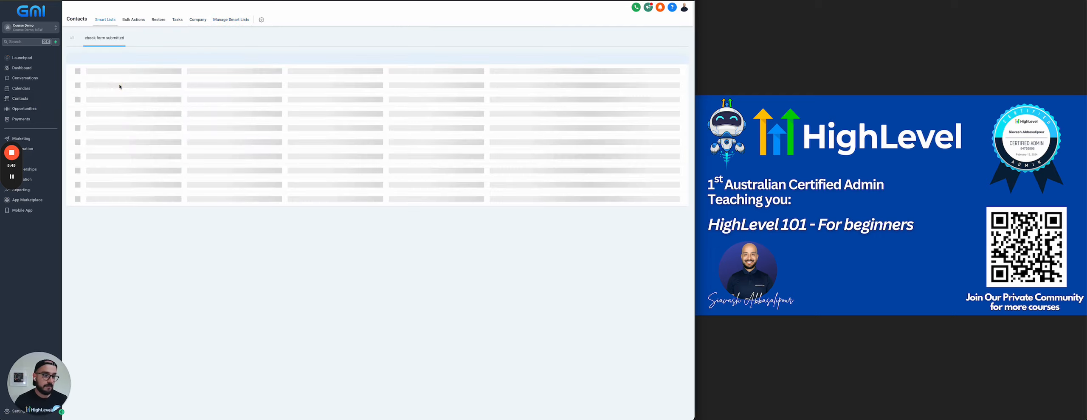
pyautogui.click(234, 21)
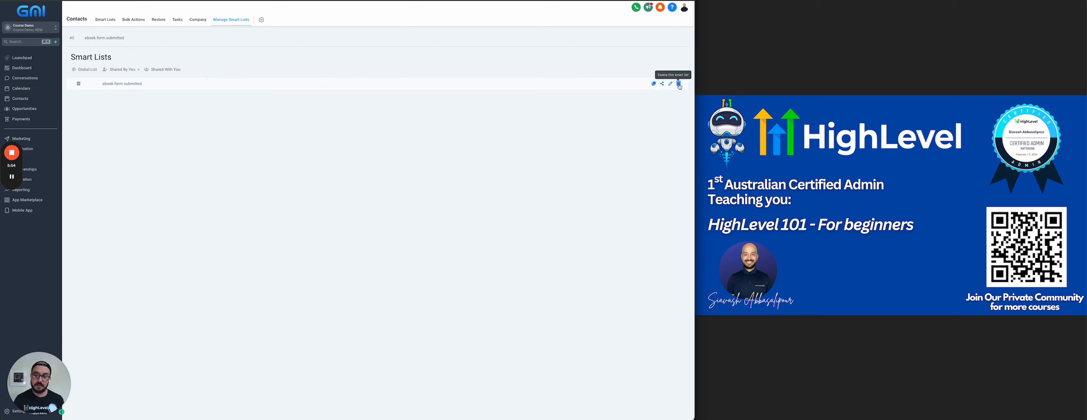
# Save the ebook form submitted list's sharing as Share with all users (Global list).
pyautogui.click(661, 85)
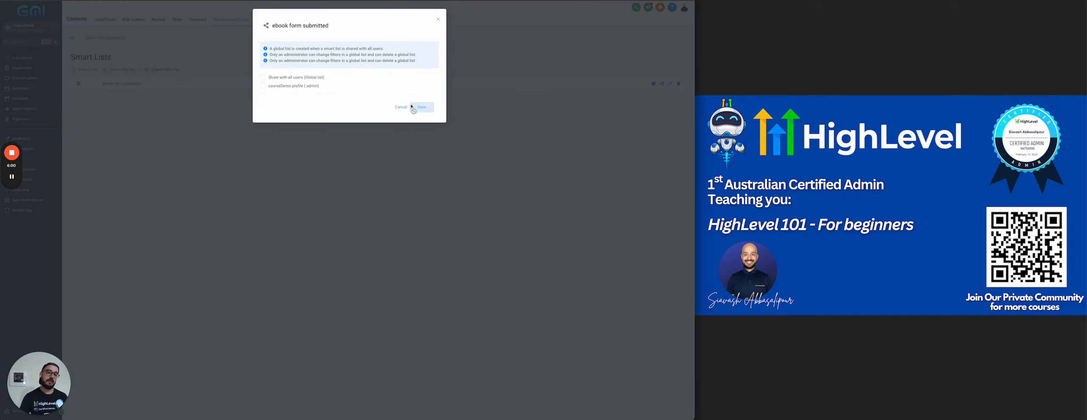
pyautogui.click(402, 107)
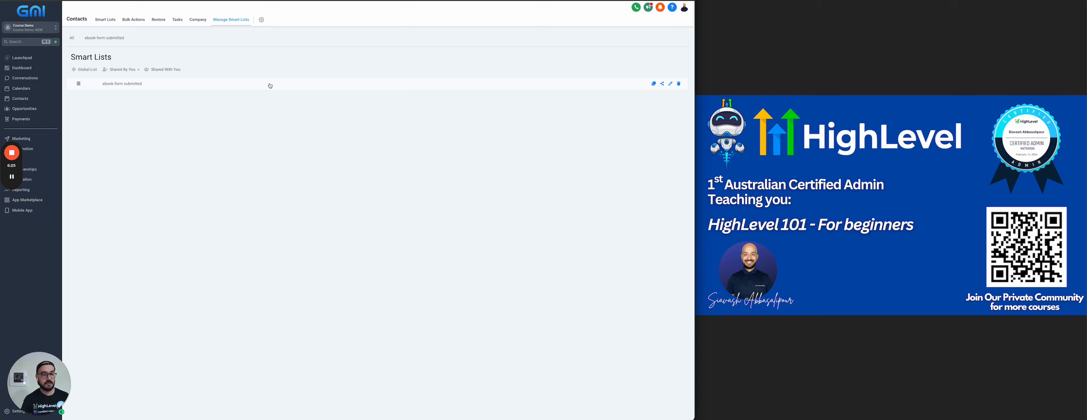
pyautogui.click(662, 83)
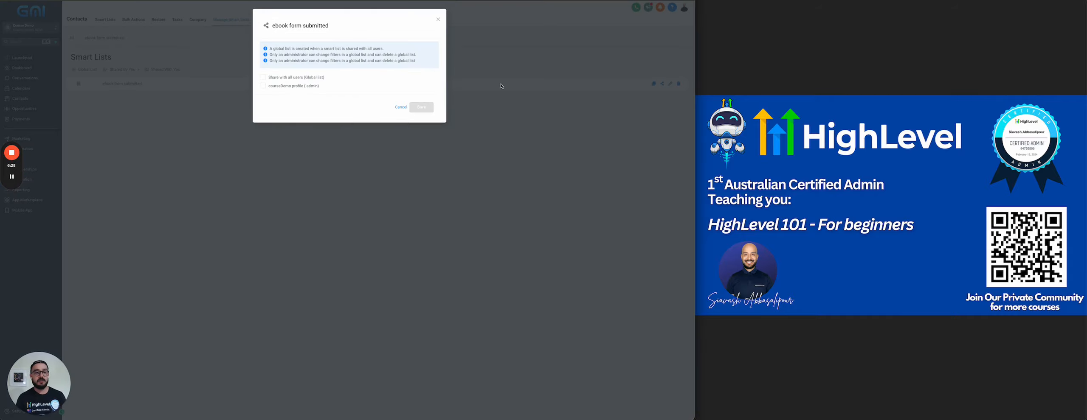
pyautogui.click(263, 77)
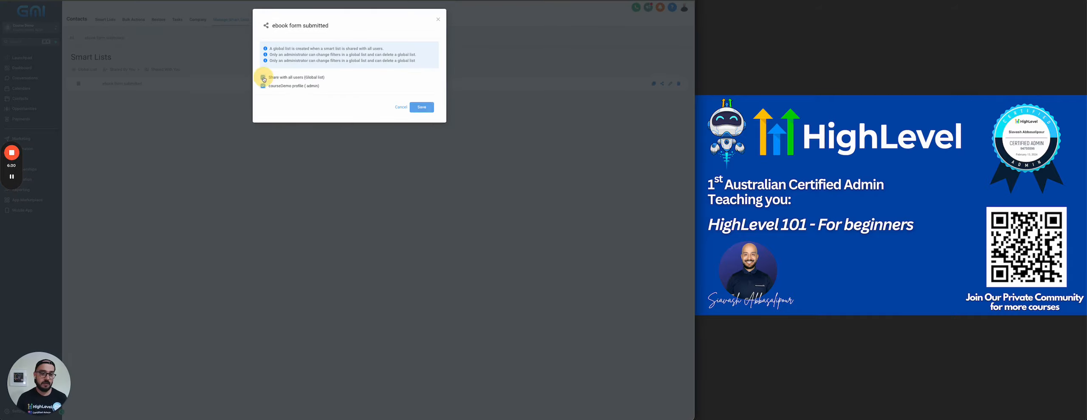
pyautogui.click(414, 108)
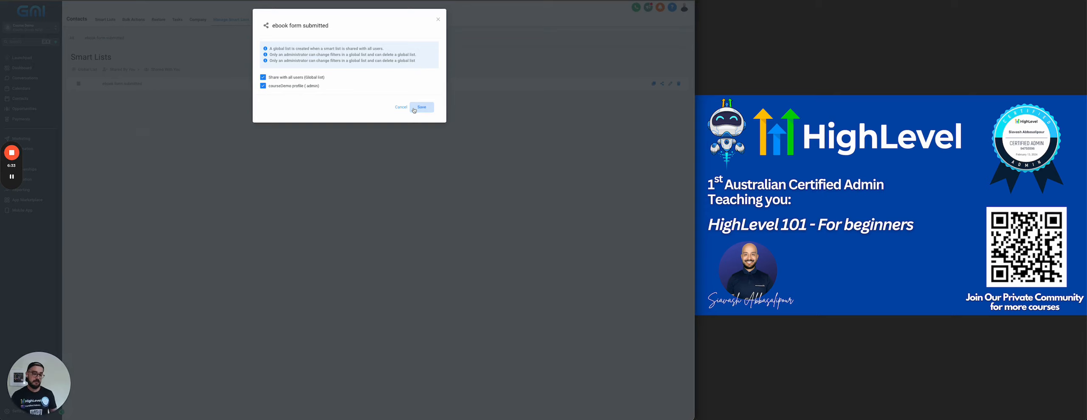
pyautogui.click(439, 20)
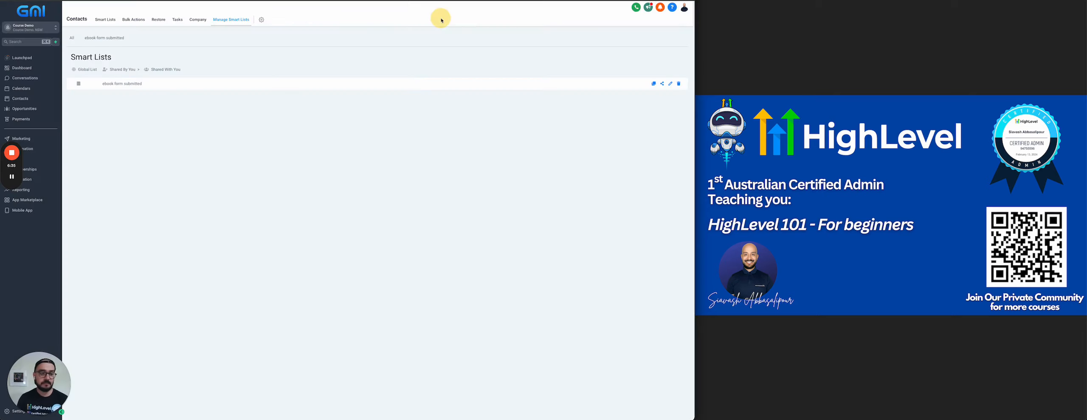
pyautogui.click(262, 20)
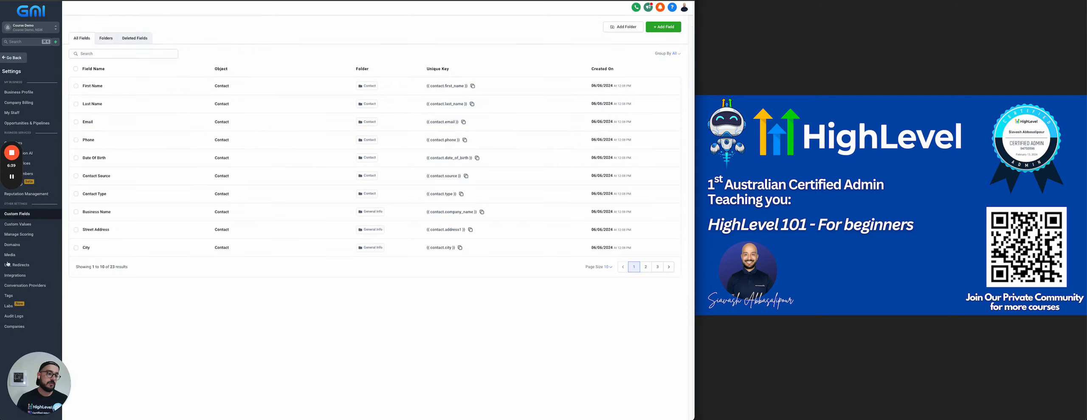
# Leave Settings and return to the full contacts list with all three records.
pyautogui.click(14, 58)
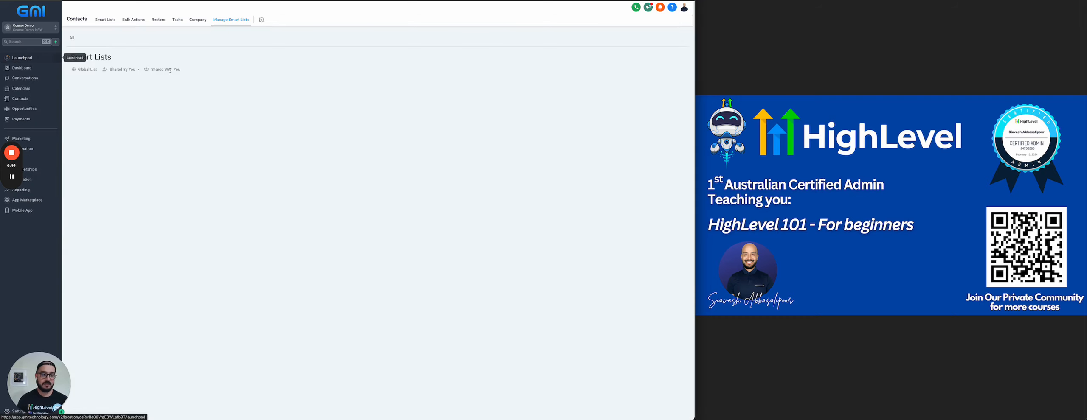
pyautogui.click(106, 20)
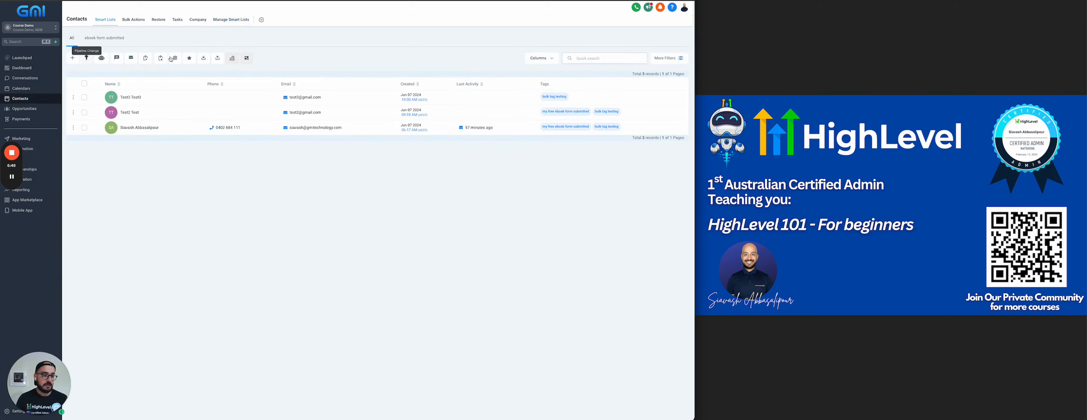
pyautogui.click(87, 60)
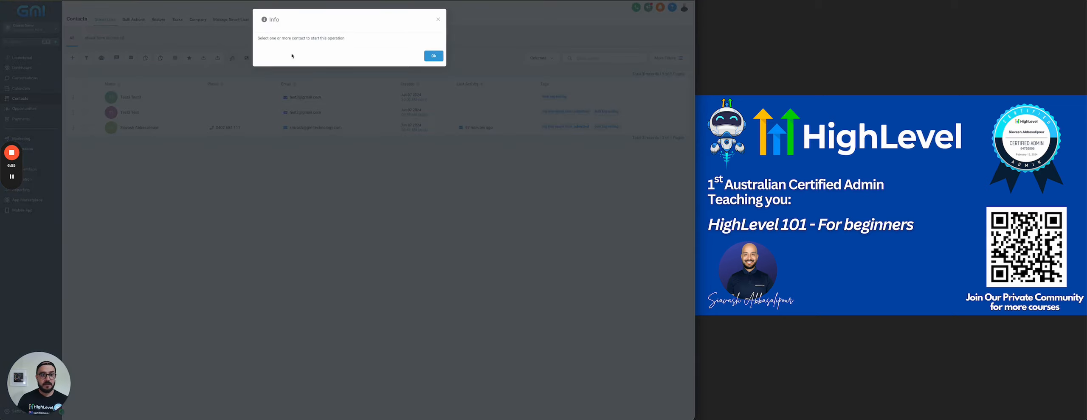
pyautogui.click(439, 20)
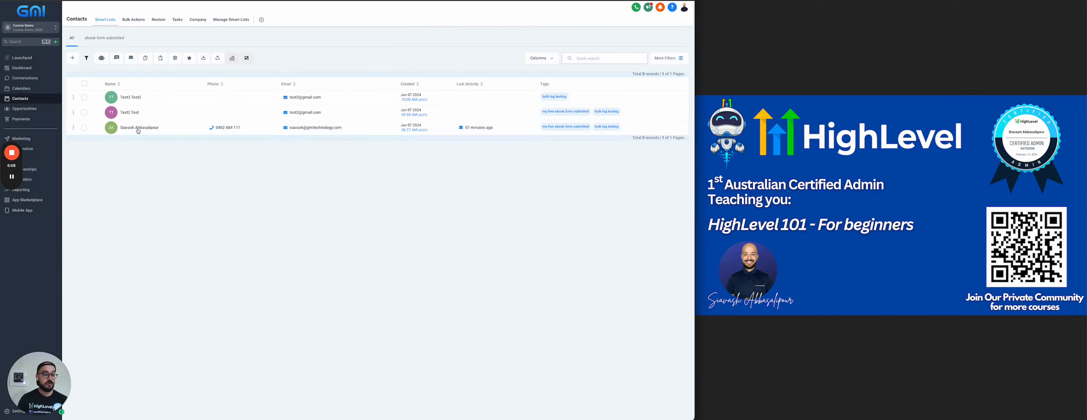
pyautogui.click(84, 127)
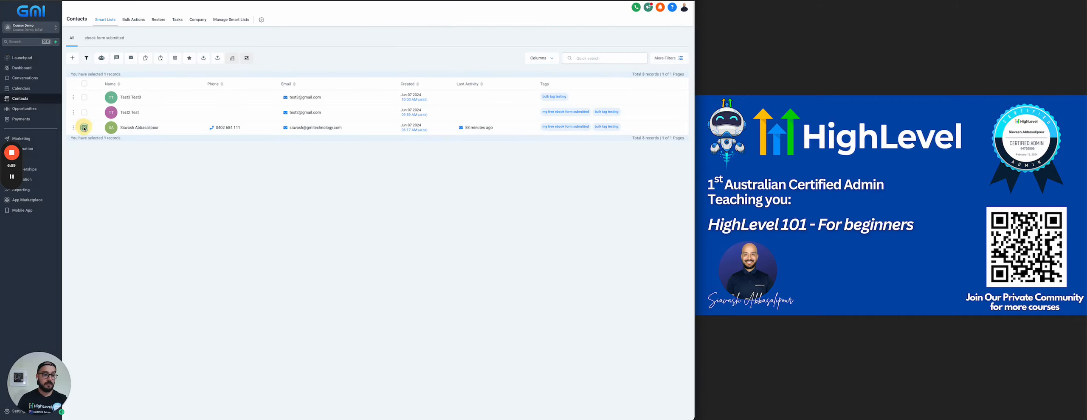
pyautogui.click(87, 59)
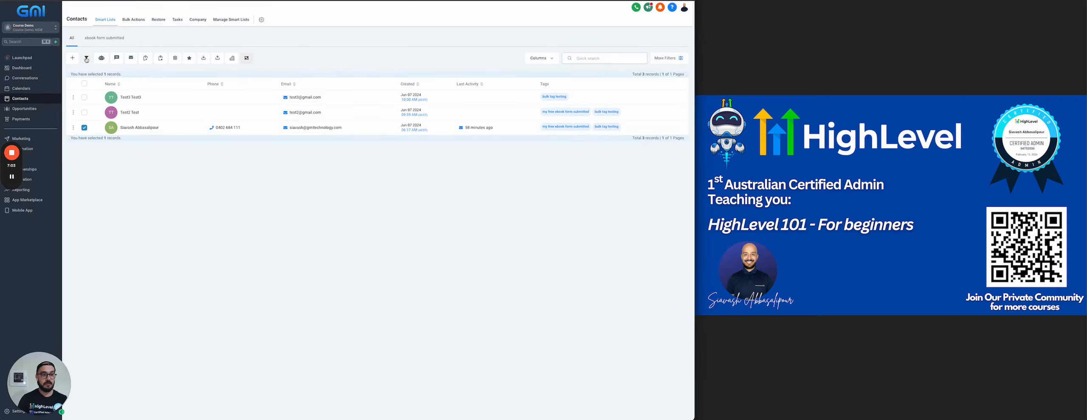
pyautogui.click(87, 59)
pyautogui.click(286, 81)
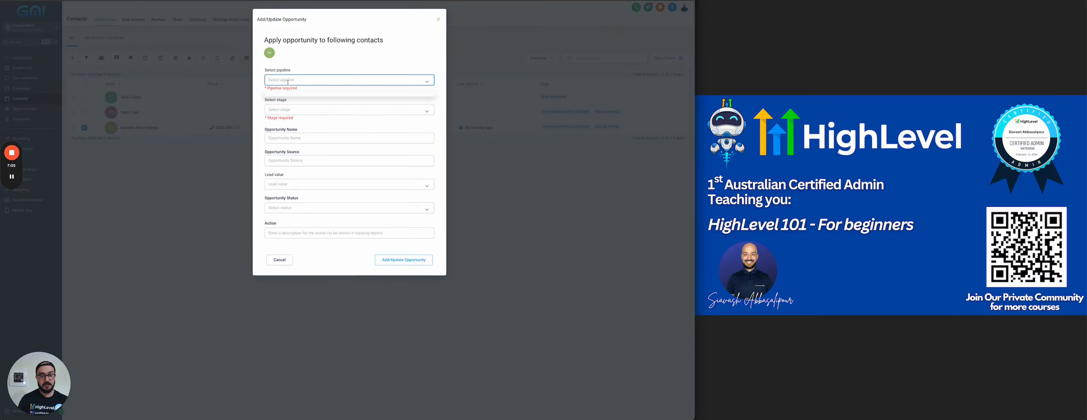
pyautogui.click(303, 65)
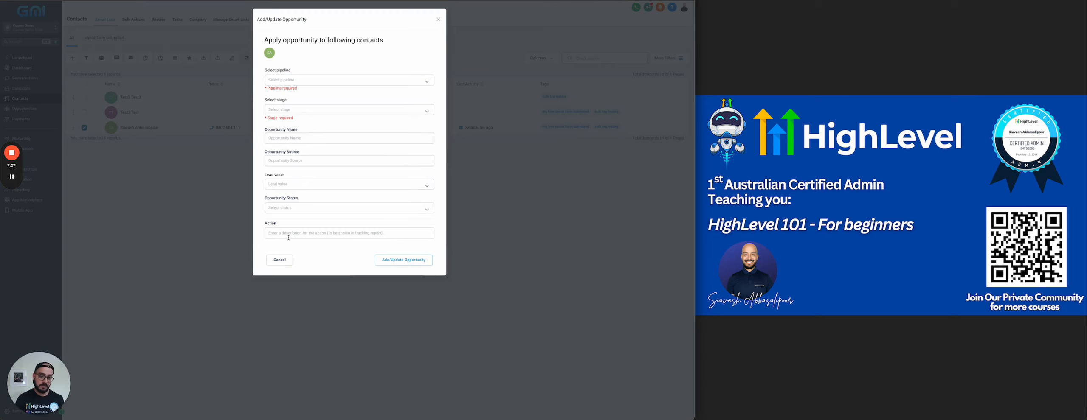
pyautogui.click(281, 261)
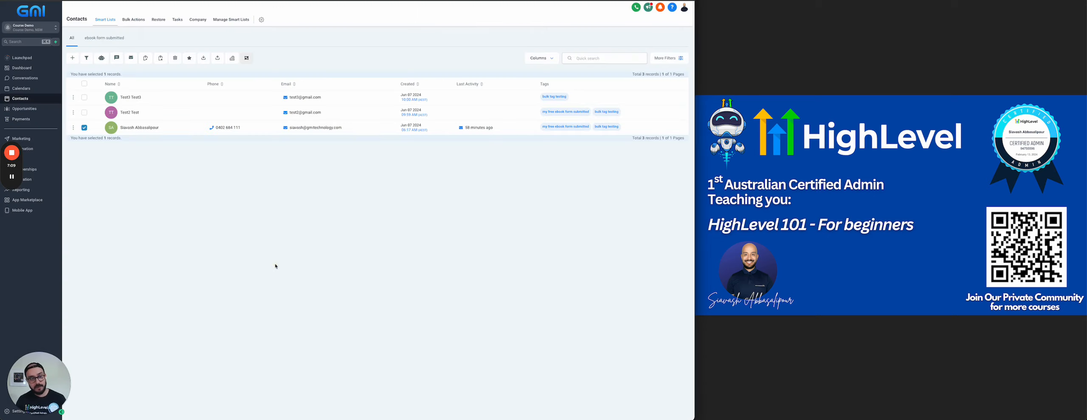
pyautogui.click(84, 127)
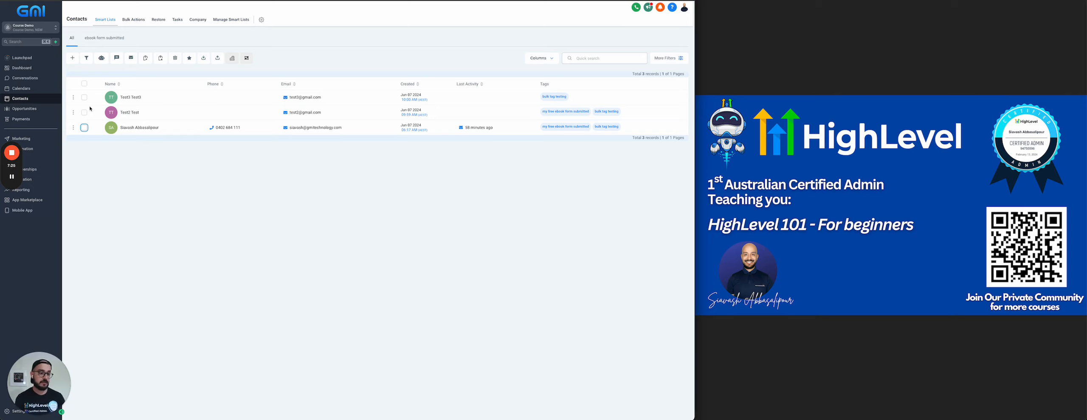
# Select all three contacts and choose the My Free eBook Form Submitted > Send follow up emails workflow.
pyautogui.click(84, 83)
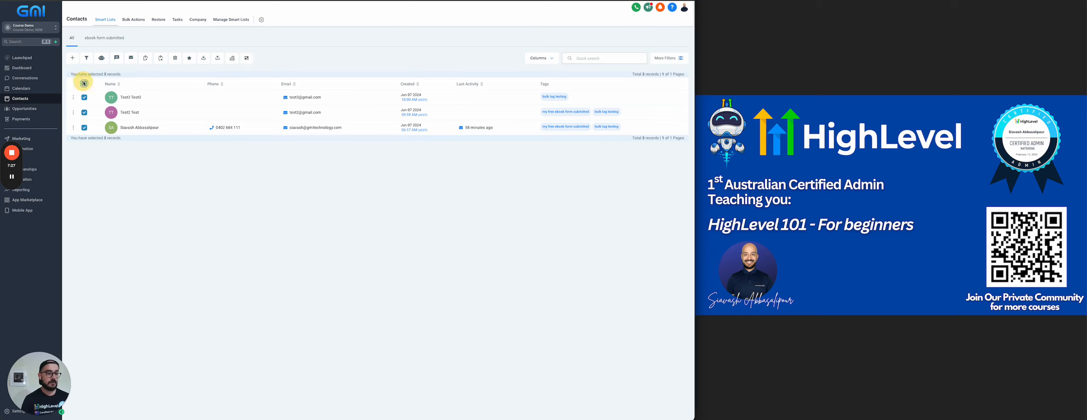
pyautogui.click(101, 60)
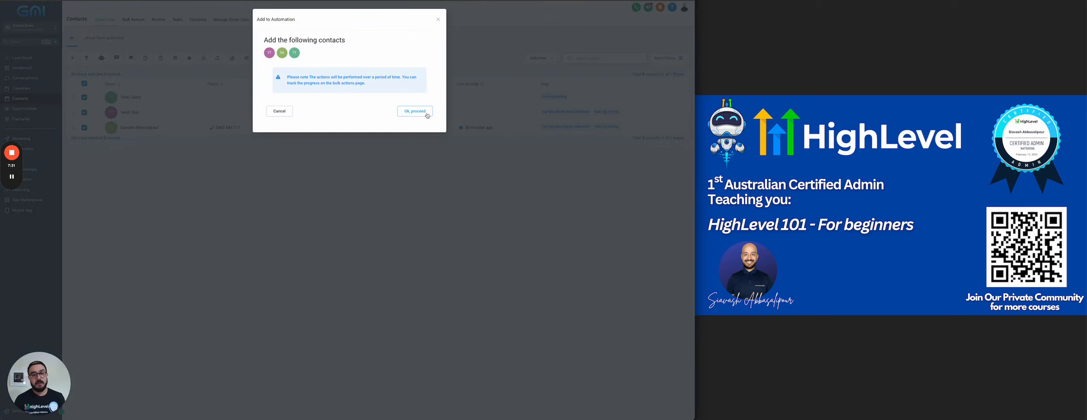
pyautogui.click(424, 113)
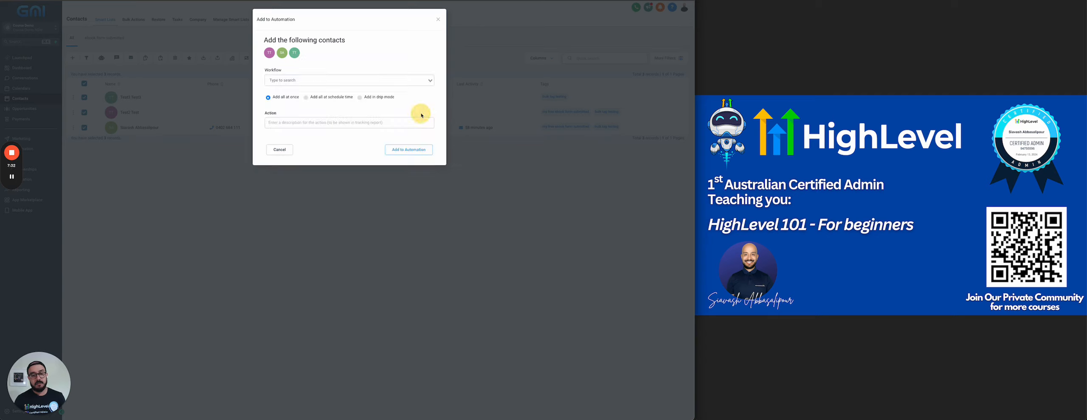
pyautogui.click(308, 80)
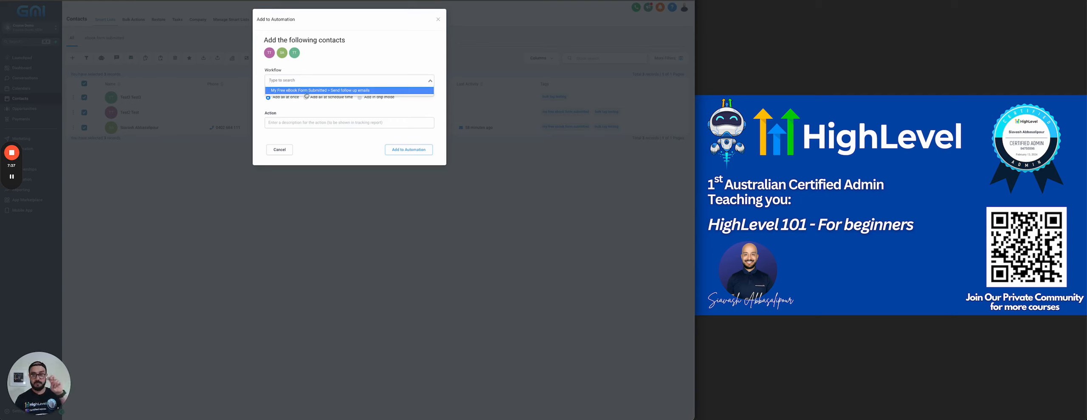
pyautogui.click(306, 92)
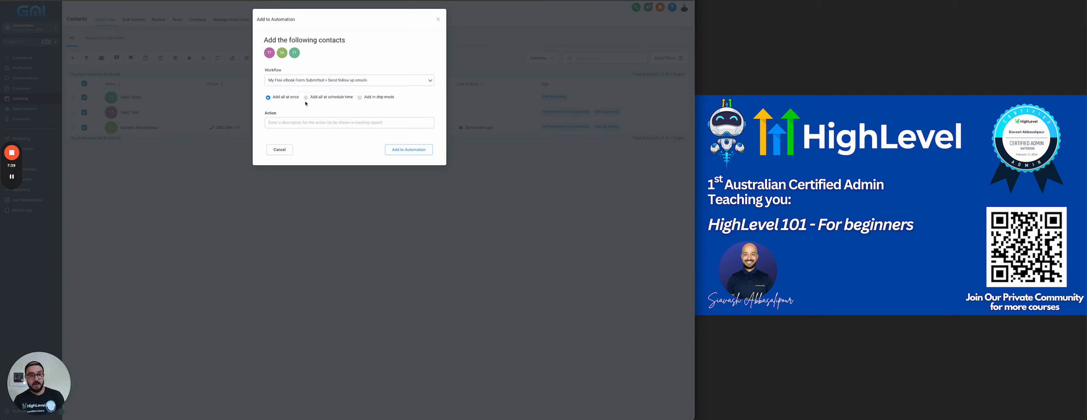
# Set enrollment to Add all at once, then cancel without adding the contacts.
pyautogui.click(360, 98)
pyautogui.click(327, 97)
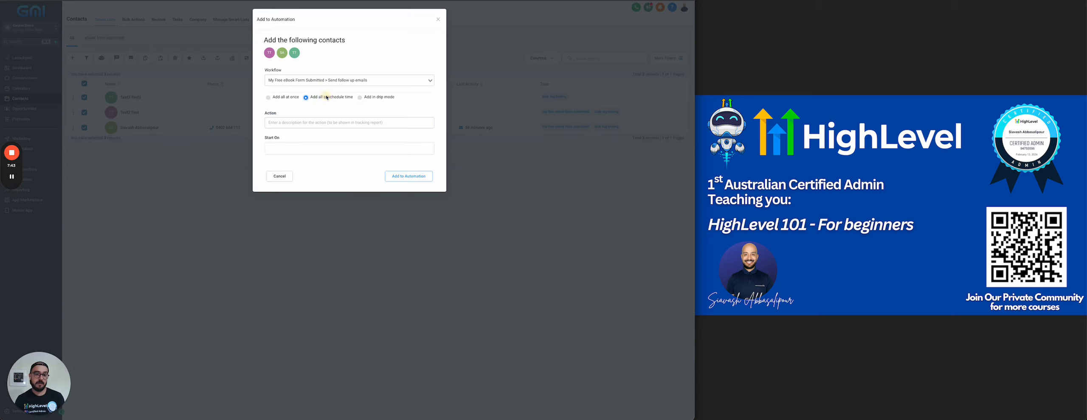
pyautogui.click(287, 98)
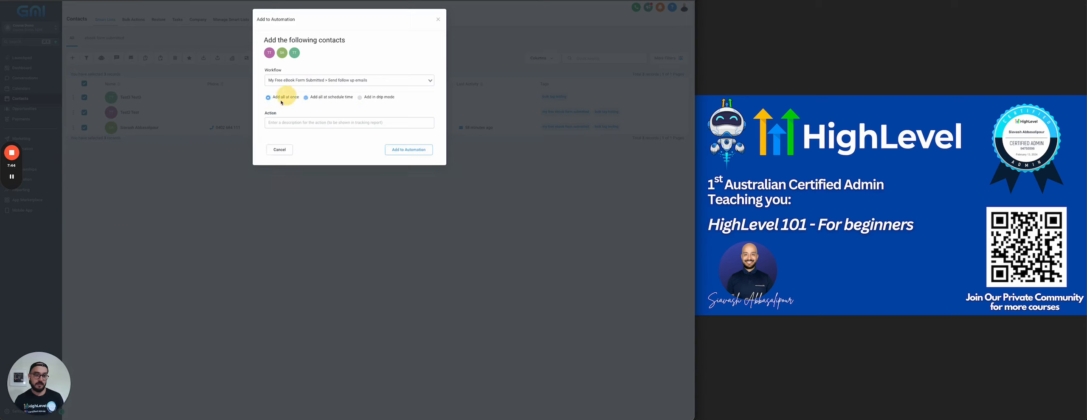
pyautogui.click(276, 124)
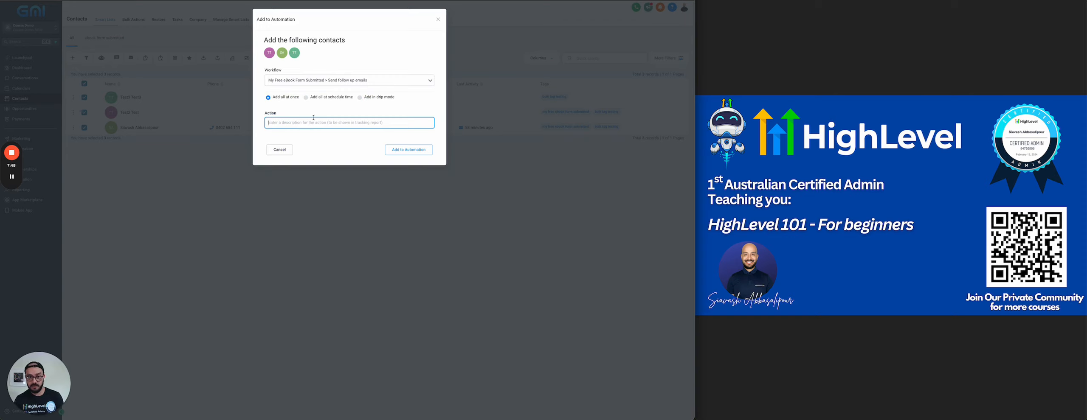
pyautogui.click(282, 151)
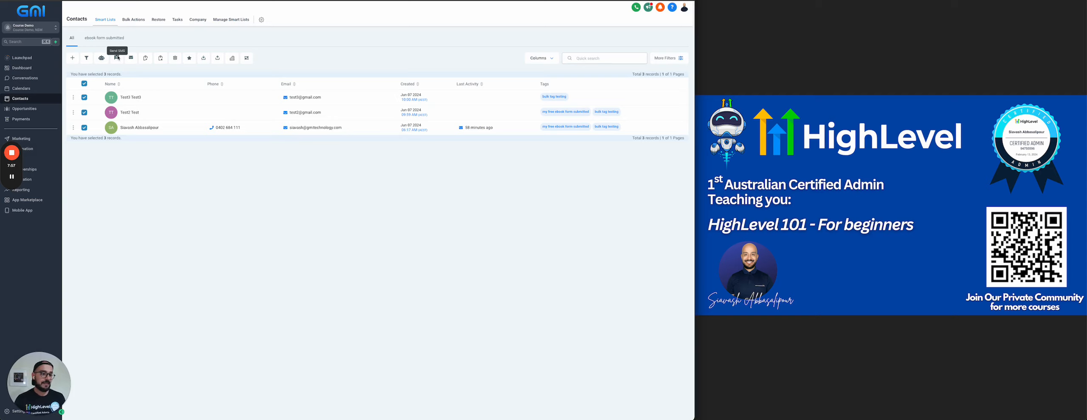
# Clear the selection and tick only the third contact in the list.
pyautogui.click(83, 85)
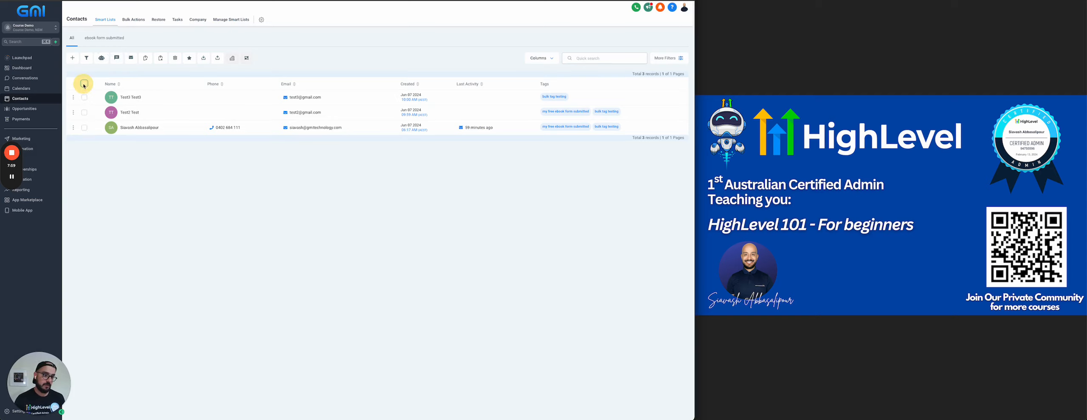
pyautogui.click(84, 113)
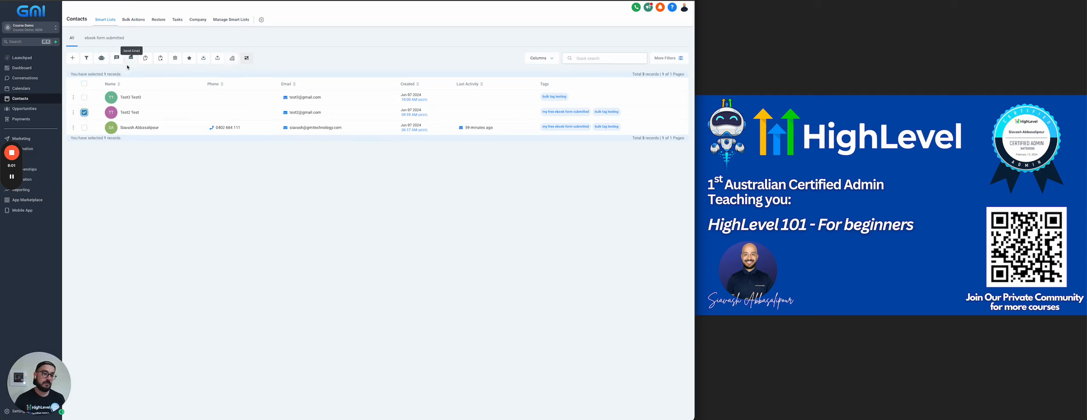
pyautogui.click(86, 114)
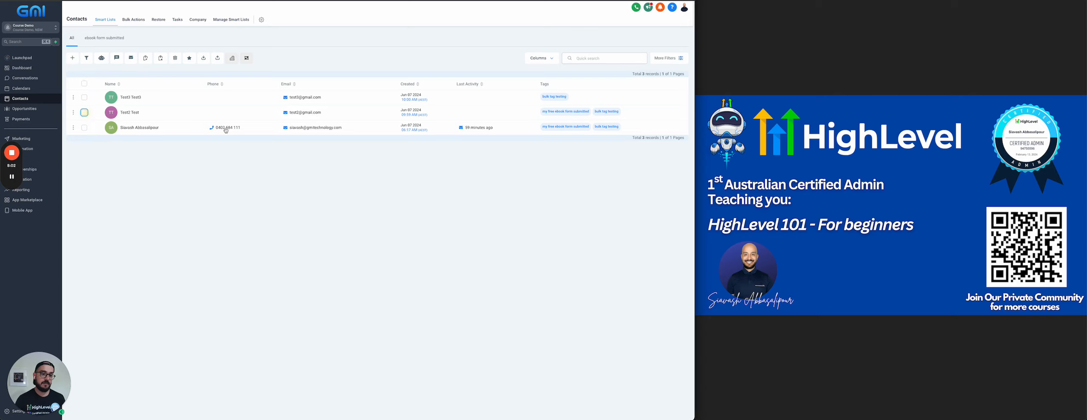
pyautogui.click(85, 128)
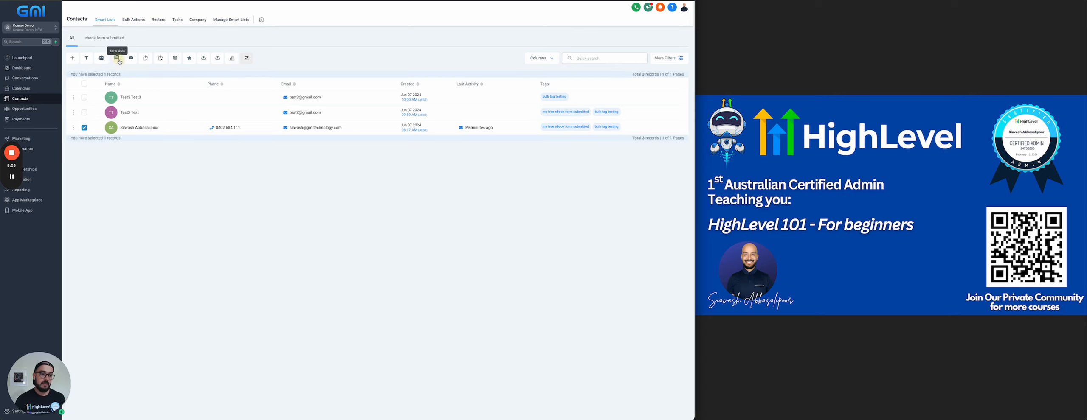
# Start an SMS to that contact, check the empty SMS templates, and cancel without sending.
pyautogui.click(117, 58)
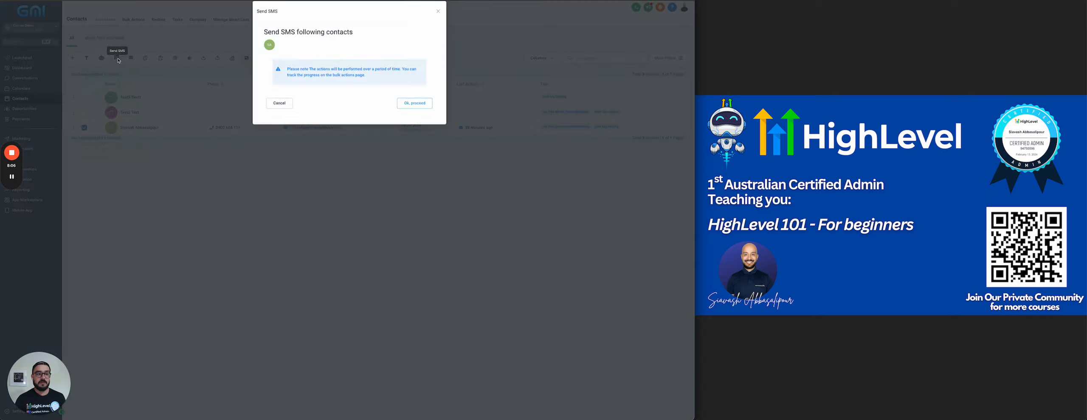
pyautogui.click(412, 112)
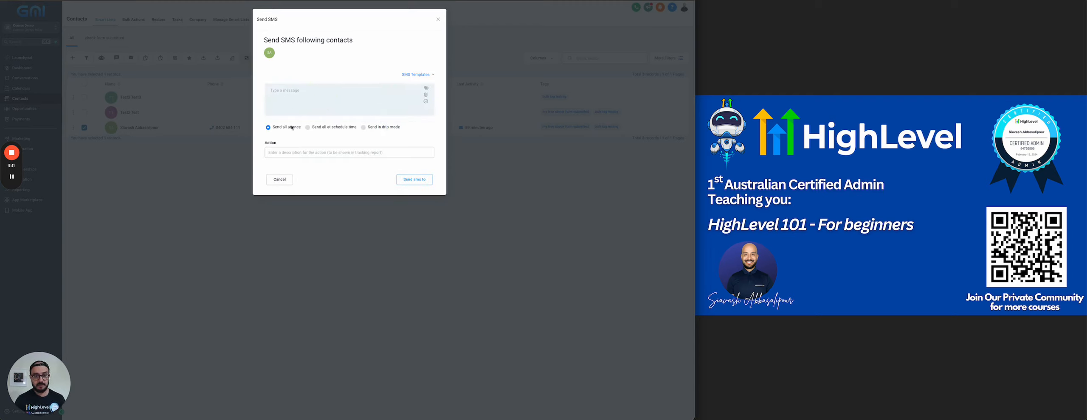
pyautogui.click(412, 75)
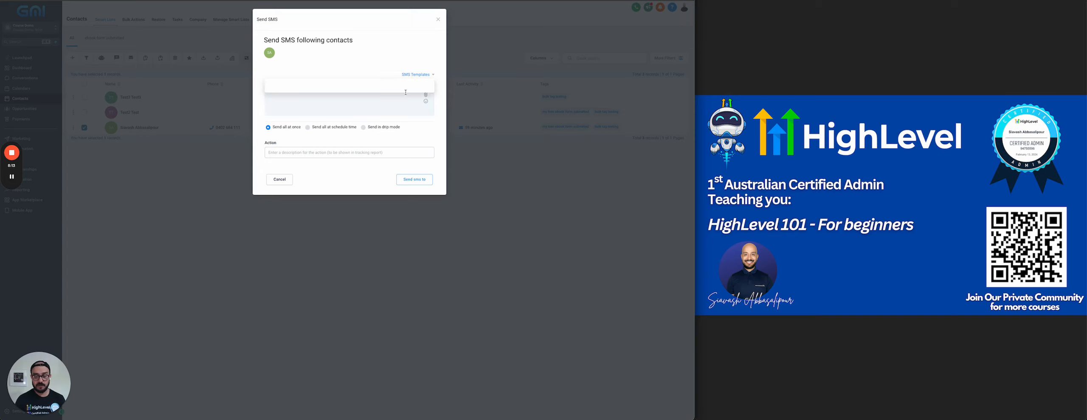
pyautogui.click(366, 62)
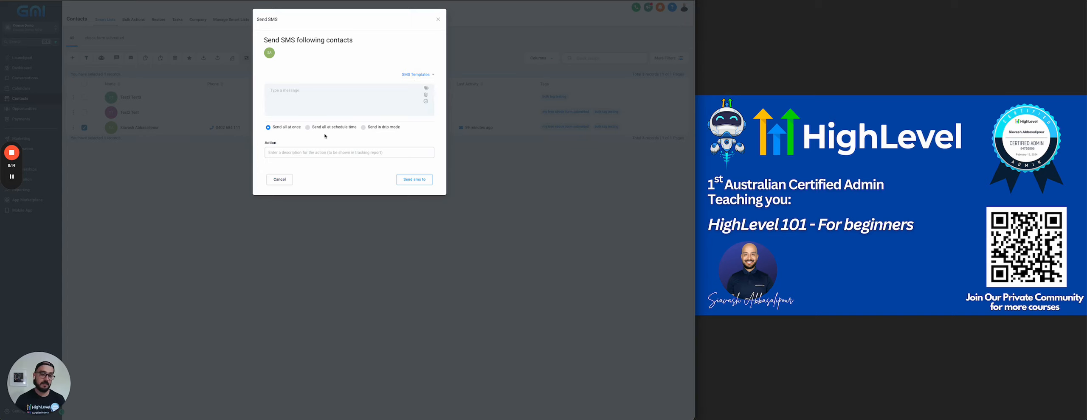
pyautogui.click(277, 179)
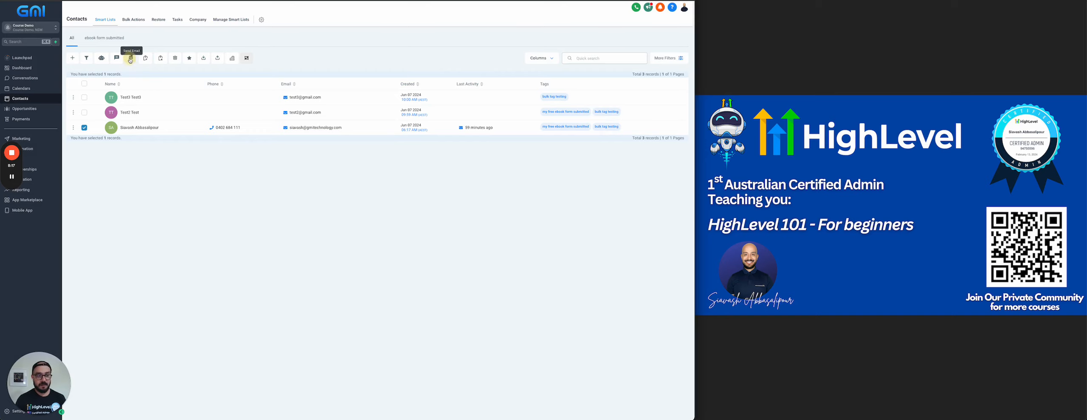
pyautogui.click(130, 60)
pyautogui.click(411, 112)
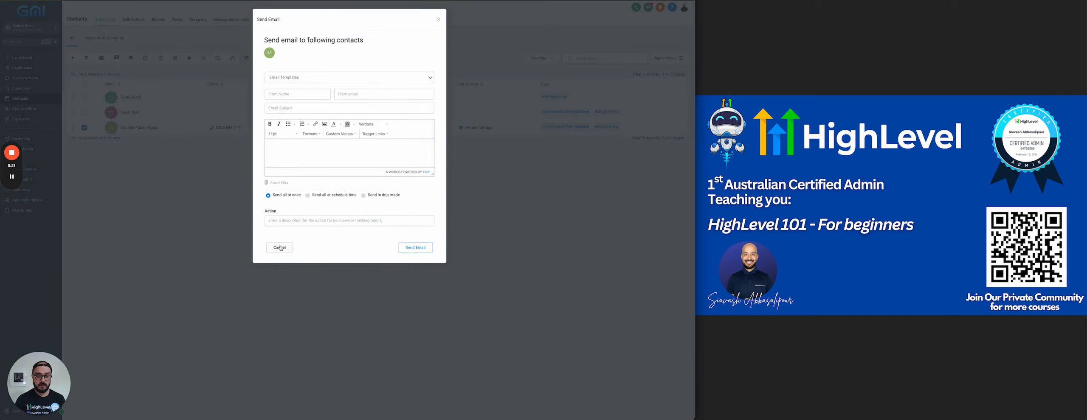
pyautogui.click(280, 249)
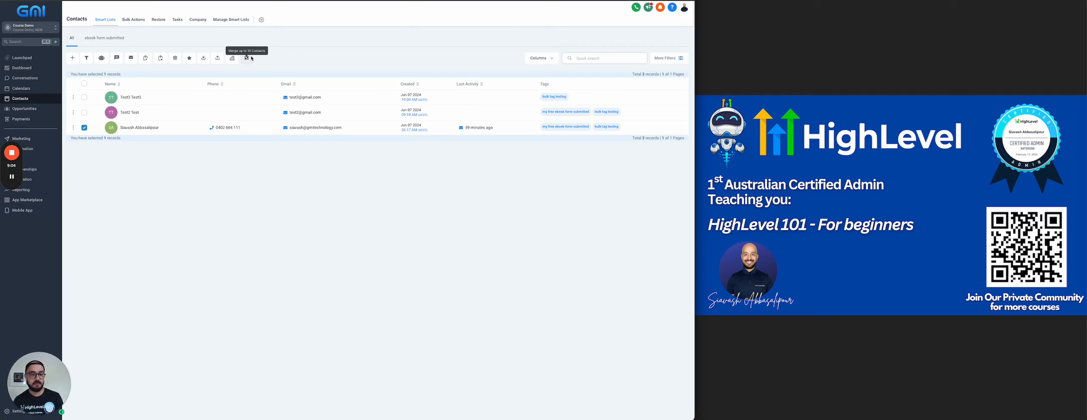
# Browse the contacts table's Columns list without changing anything.
pyautogui.click(551, 59)
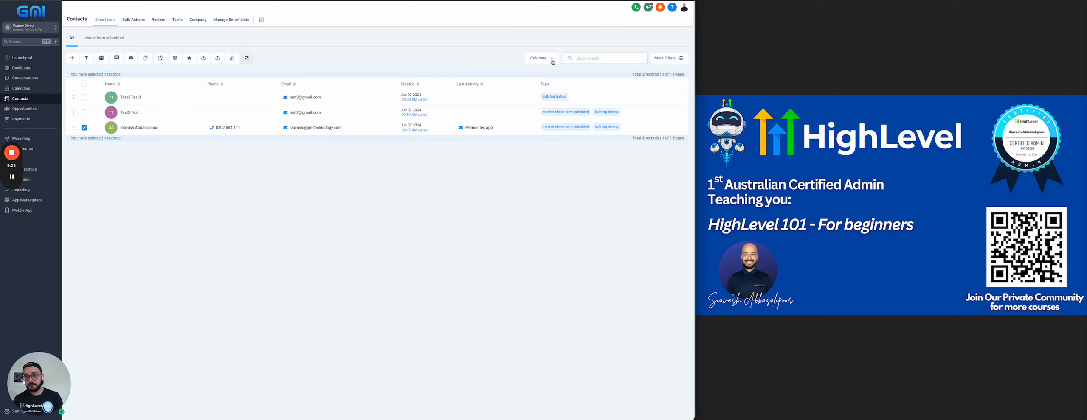
pyautogui.click(546, 60)
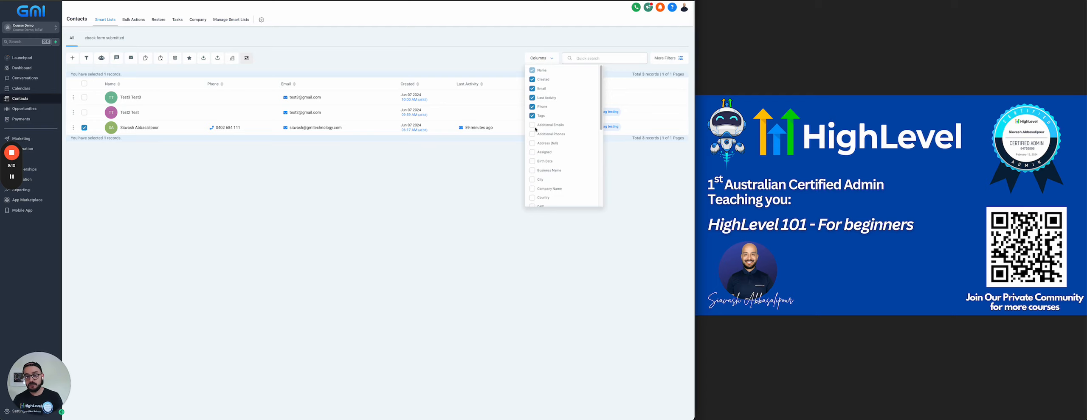
pyautogui.scroll(-4, 535, 129)
pyautogui.scroll(4, 538, 143)
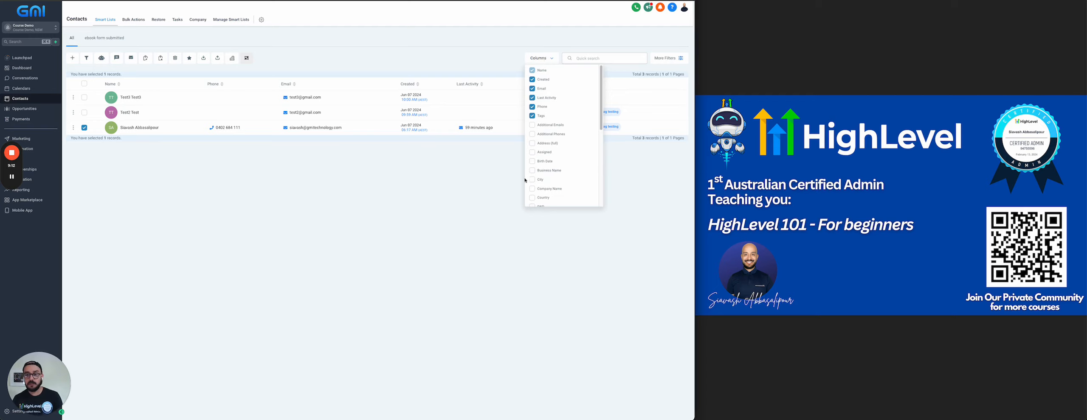
pyautogui.click(508, 174)
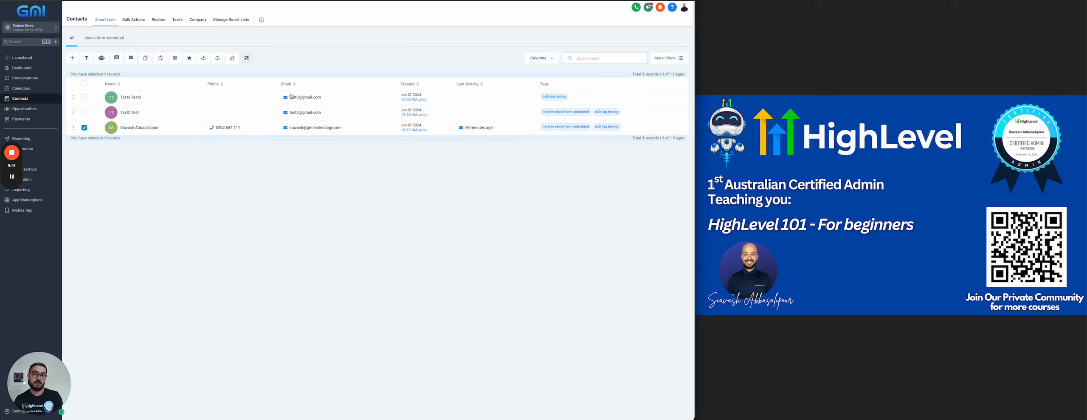
# Add Additional Emails, Additional Phones, Address (full), Assigned, Workflows Finished, Website and Updated columns.
pyautogui.click(543, 59)
pyautogui.click(533, 126)
pyautogui.click(533, 134)
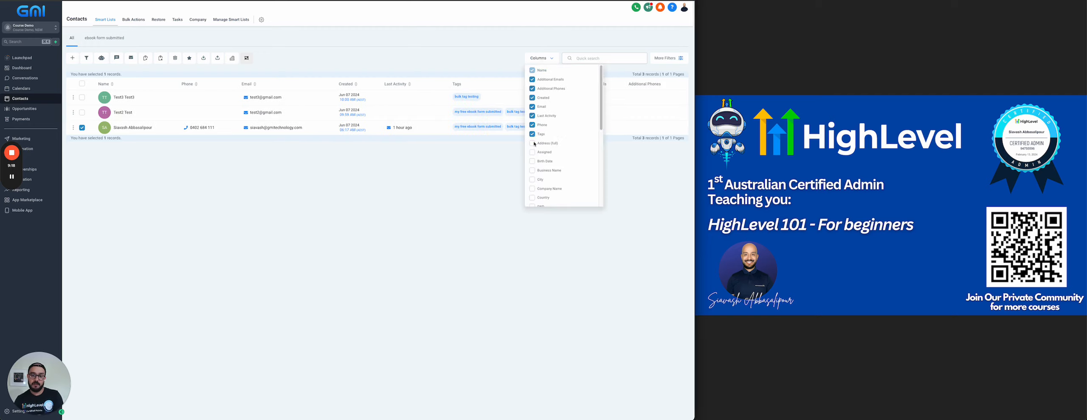
pyautogui.click(533, 143)
pyautogui.click(533, 153)
pyautogui.scroll(-5, 533, 168)
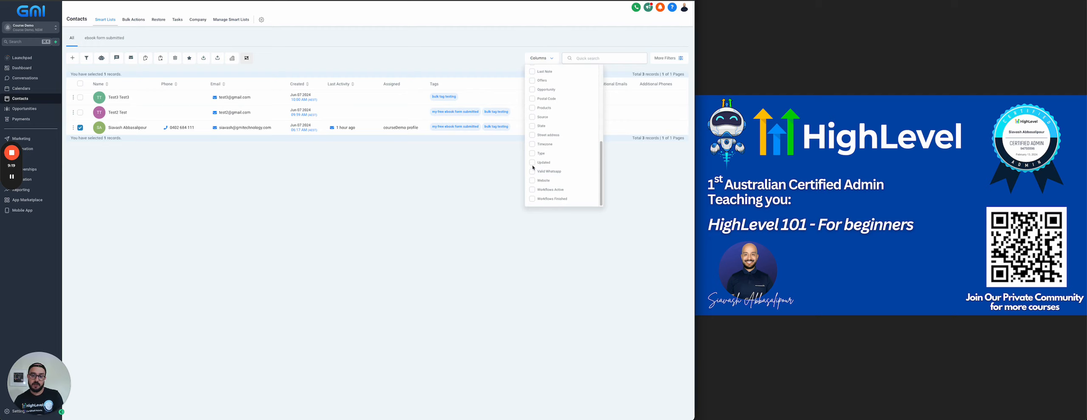
pyautogui.click(531, 197)
pyautogui.click(532, 190)
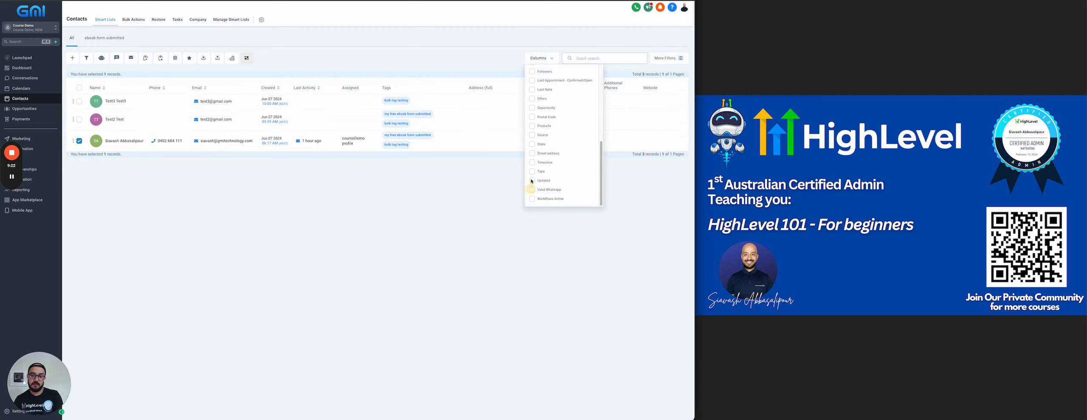
pyautogui.click(532, 180)
pyautogui.click(462, 208)
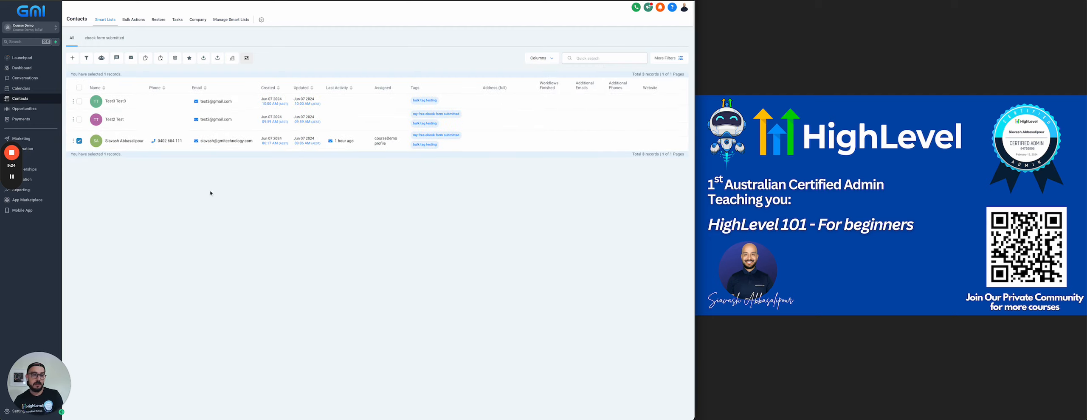
pyautogui.click(541, 58)
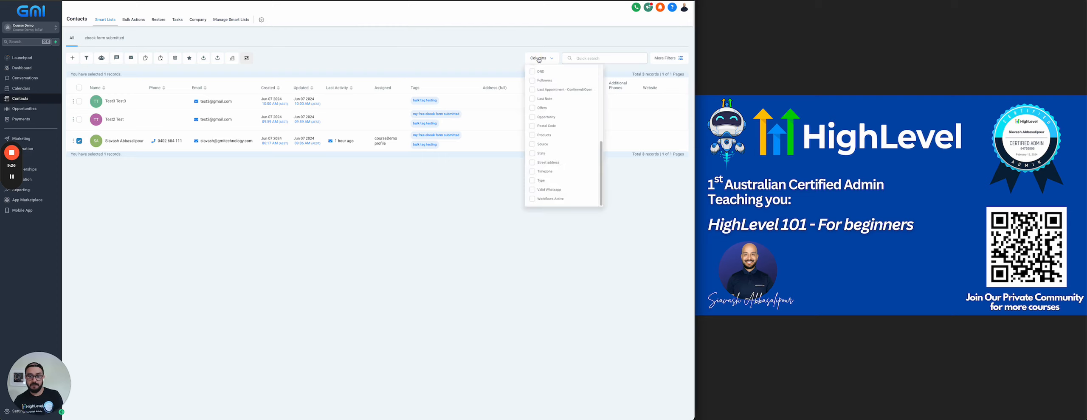
pyautogui.click(464, 207)
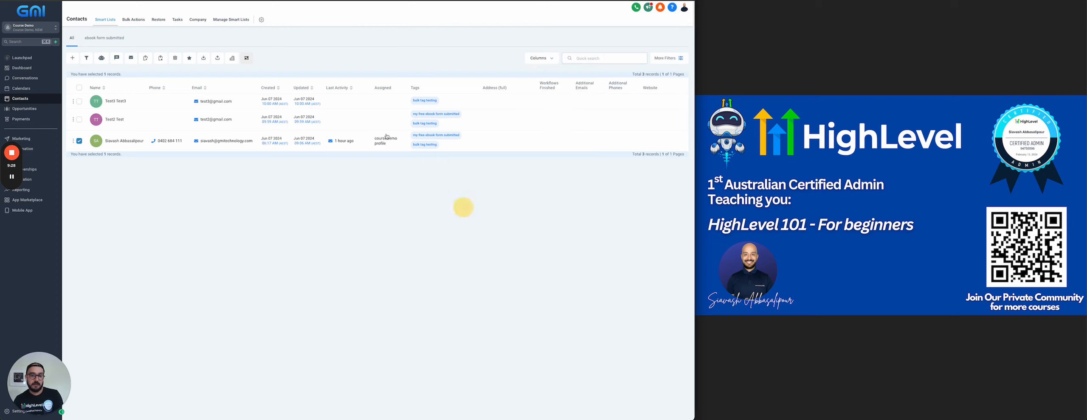